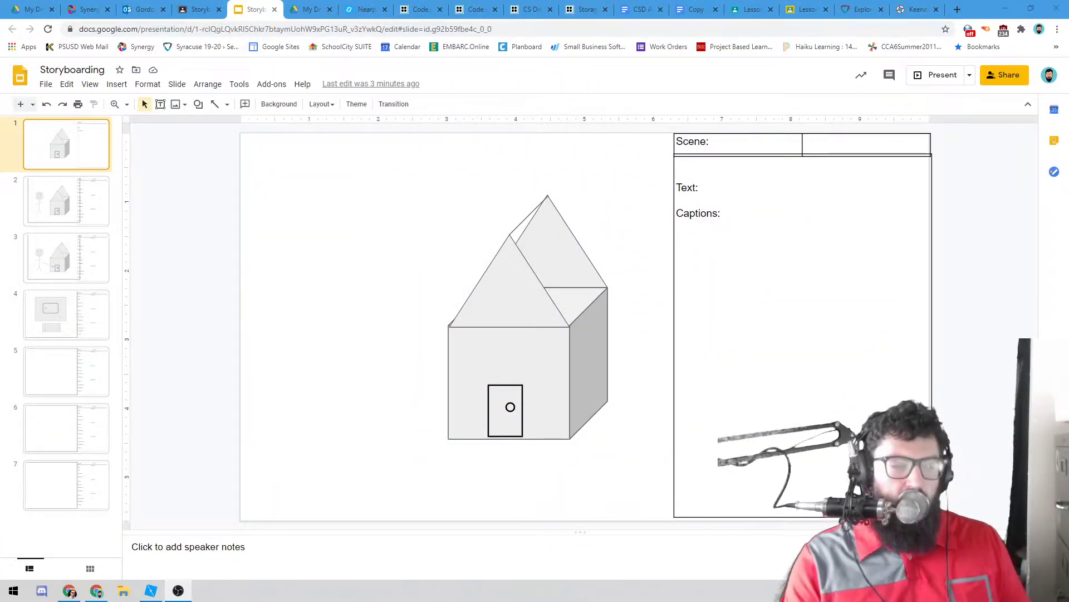
Review storyboard slides 1 to 4, comparing the house, stick figure, arrow and TV room drawings, and return to slide 1
{"action": "left_click", "coordinate": [42, 196]}
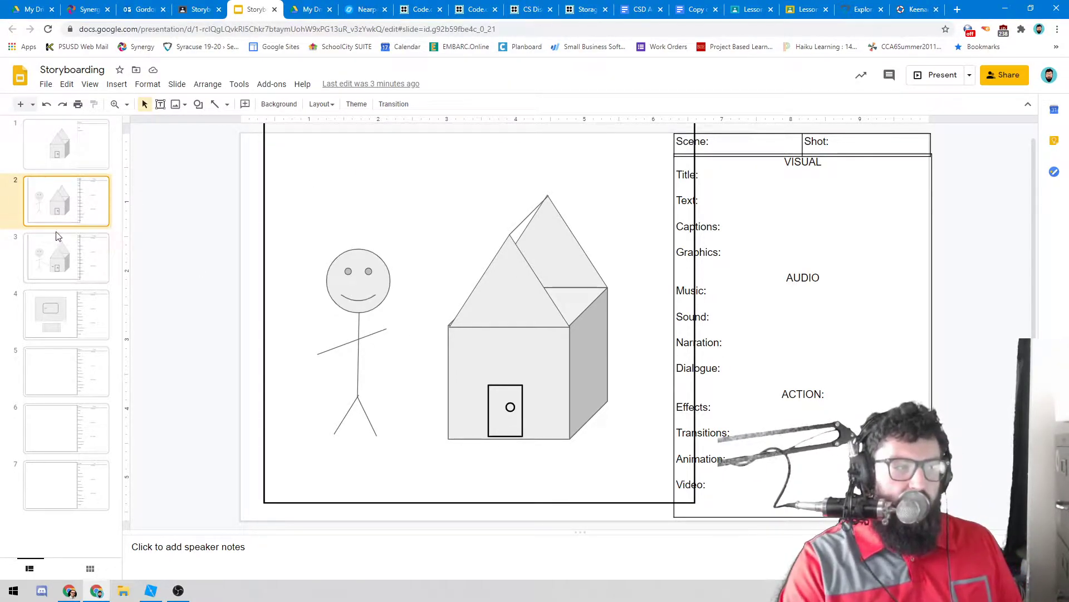
{"action": "left_click", "coordinate": [62, 279]}
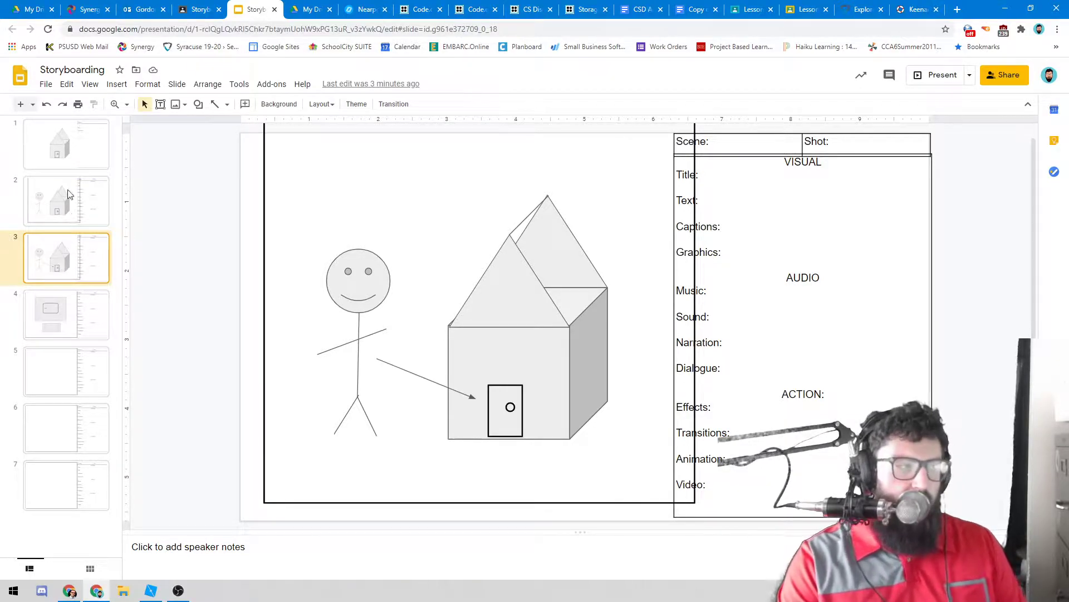
{"action": "left_click", "coordinate": [62, 156]}
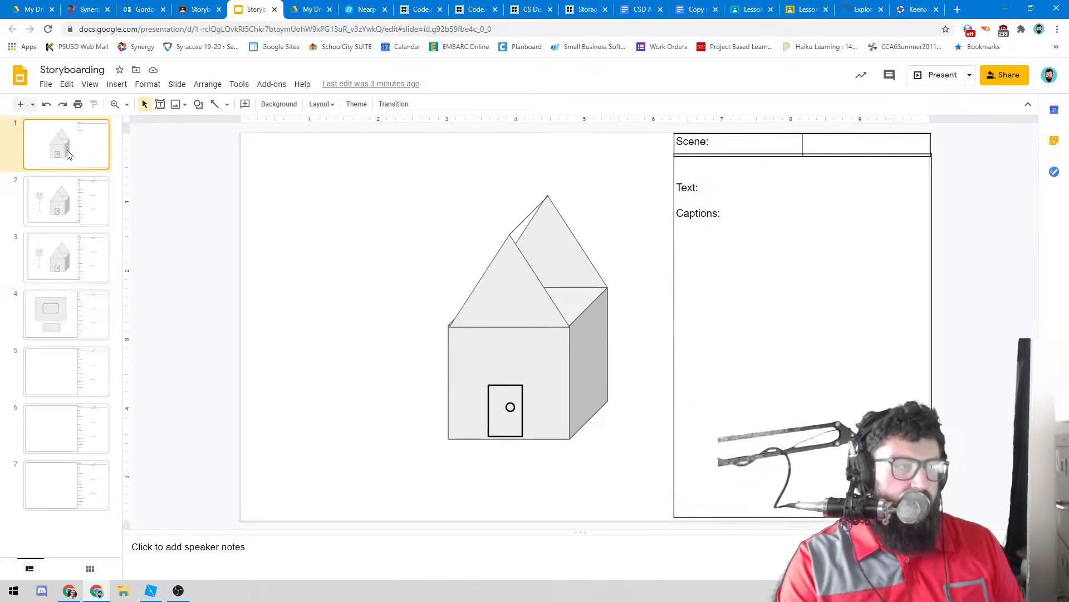
{"action": "left_click", "coordinate": [48, 205]}
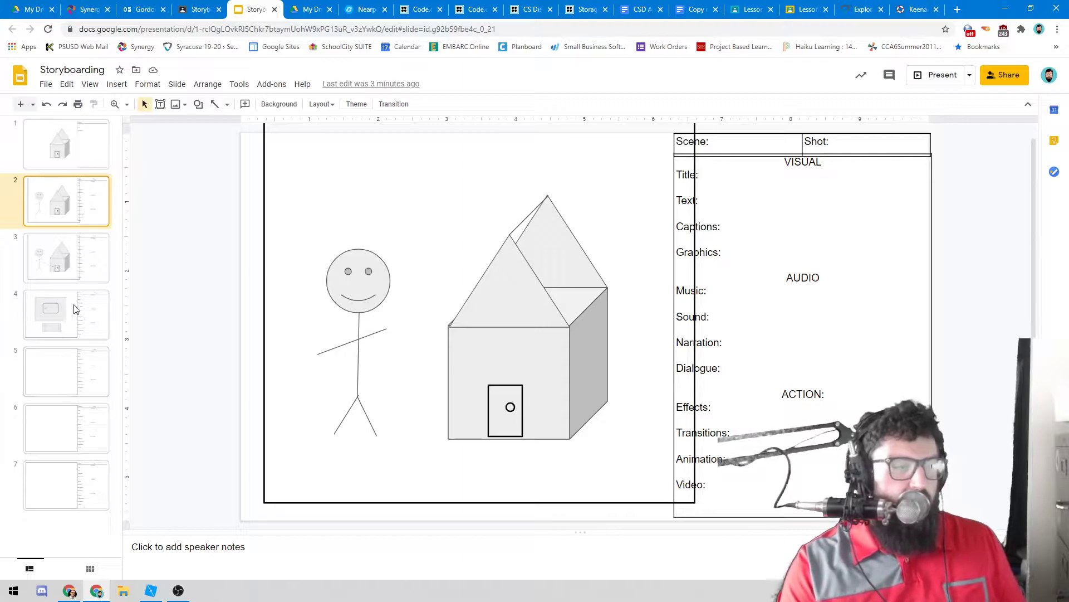
{"action": "left_click", "coordinate": [80, 276]}
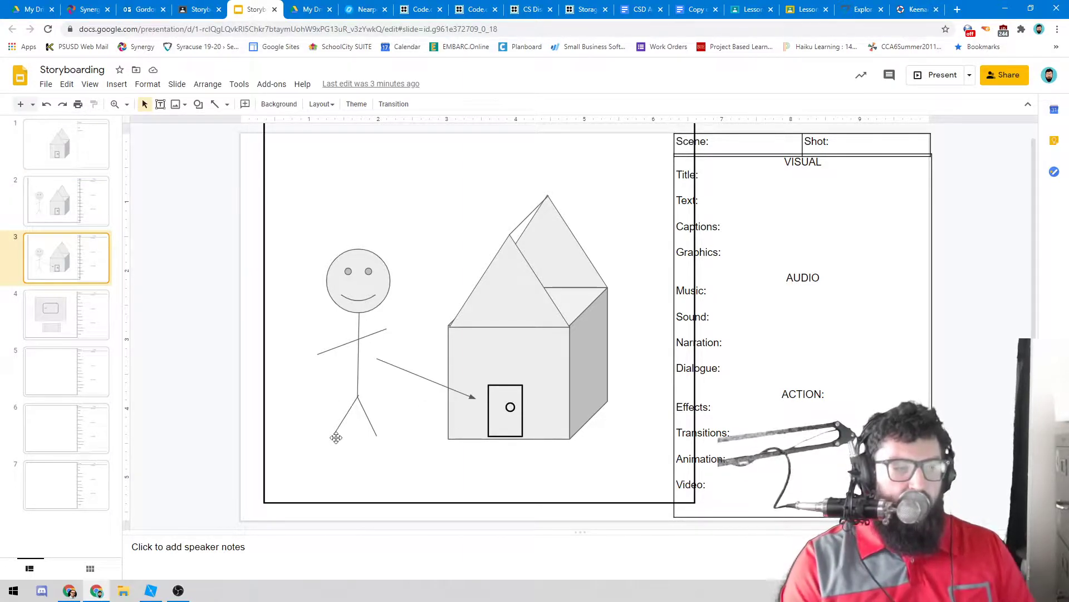
{"action": "left_click", "coordinate": [78, 319]}
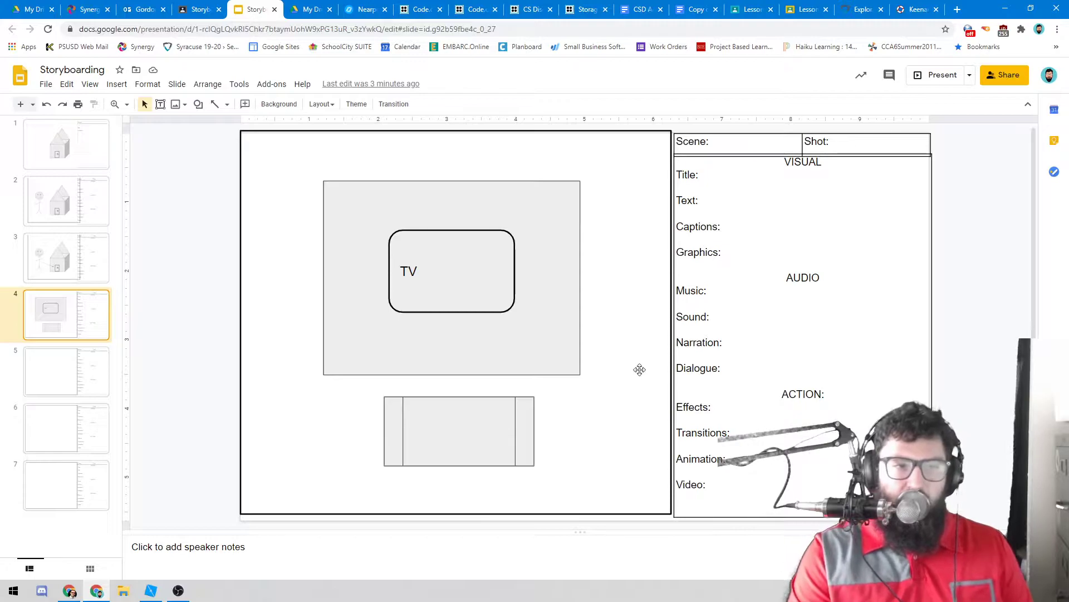
{"action": "left_click", "coordinate": [44, 164]}
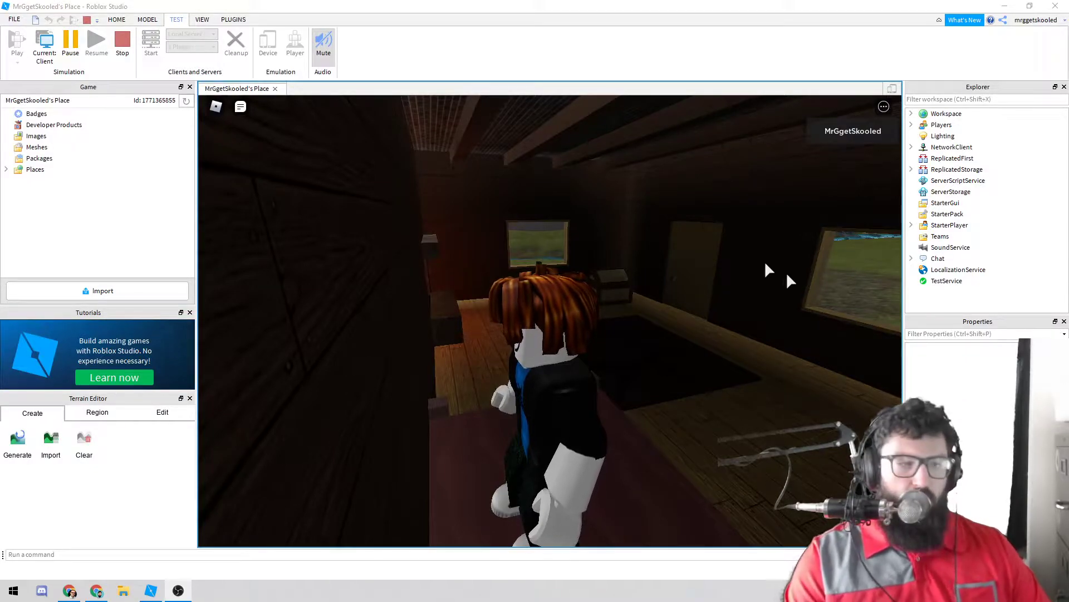
In Roblox Studio's running playtest, walk the avatar across the dark cabin interior and out through the door
{"action": "right_click", "coordinate": [745, 321]}
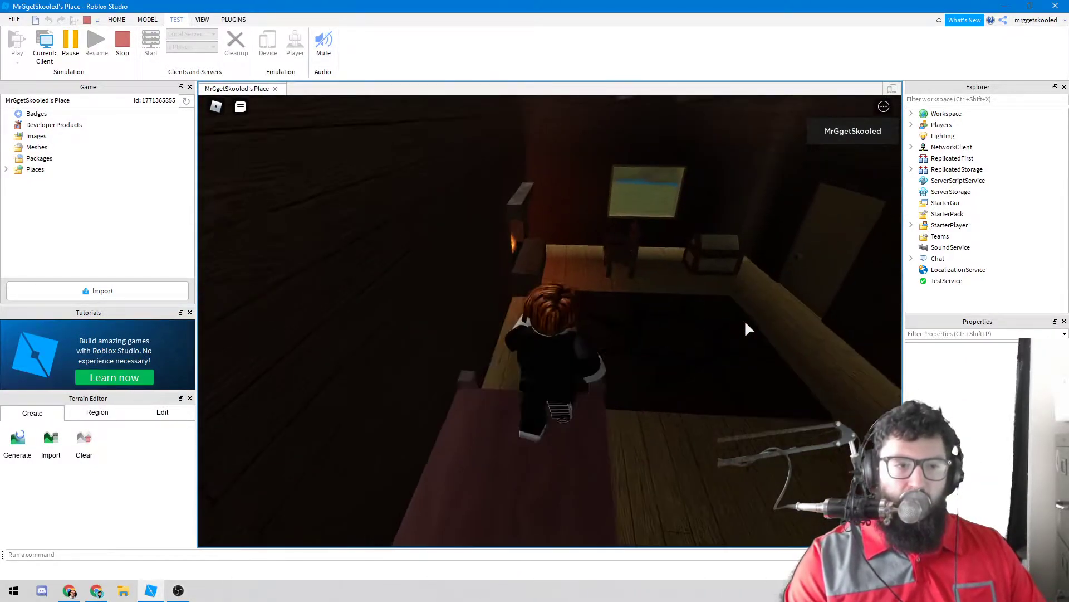
{"action": "key", "text": "w"}
{"action": "key", "text": "w"}
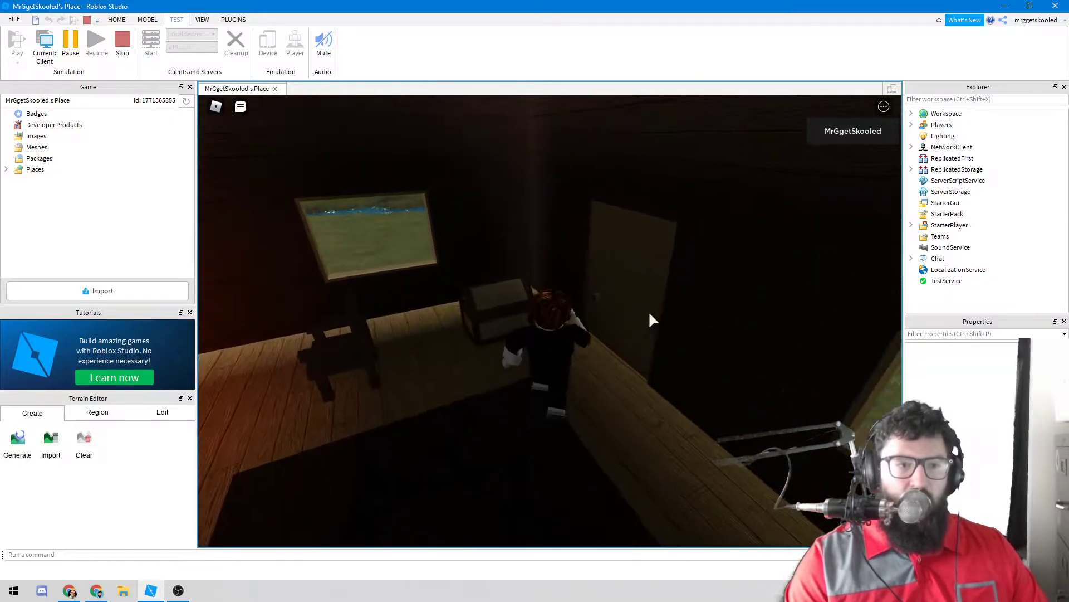
{"action": "key", "text": "w"}
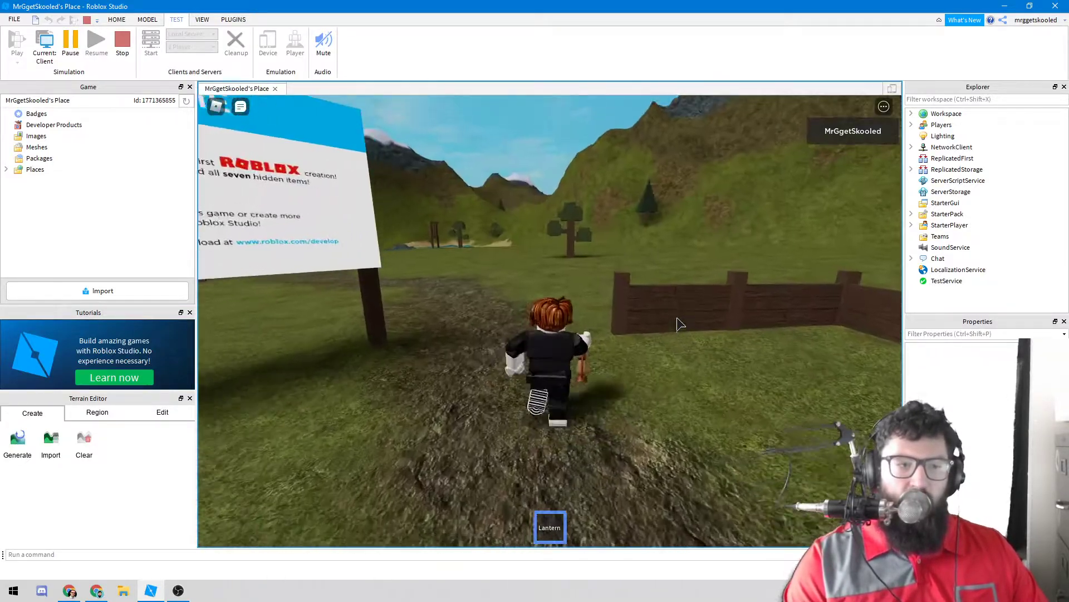
Explore the cabin's yard and run the avatar past the welcome sign along the dirt path towards the river bridge
{"action": "key", "text": "w"}
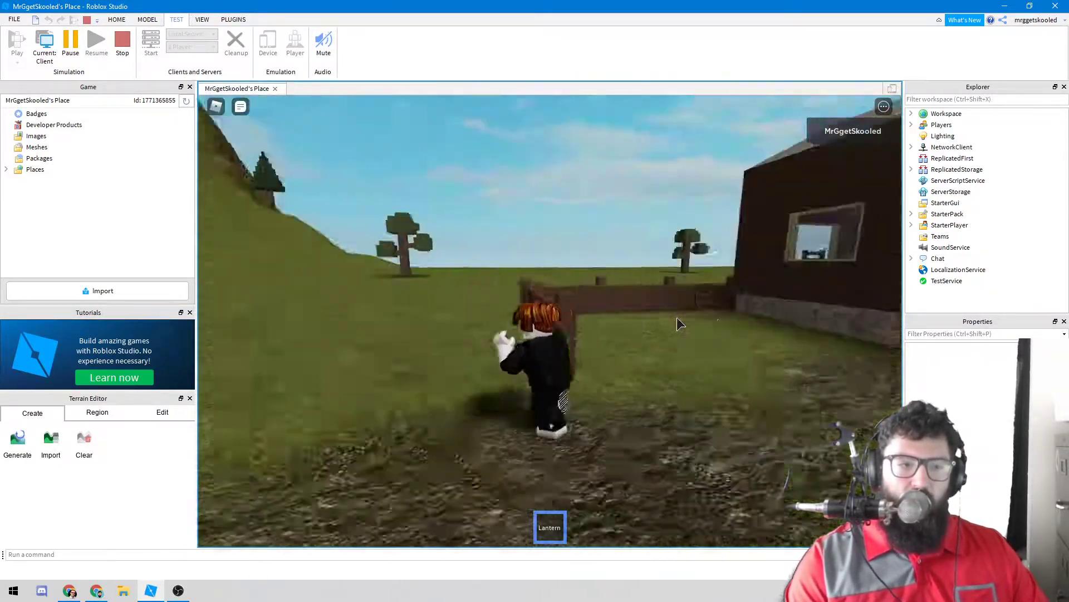
{"action": "key", "text": "space"}
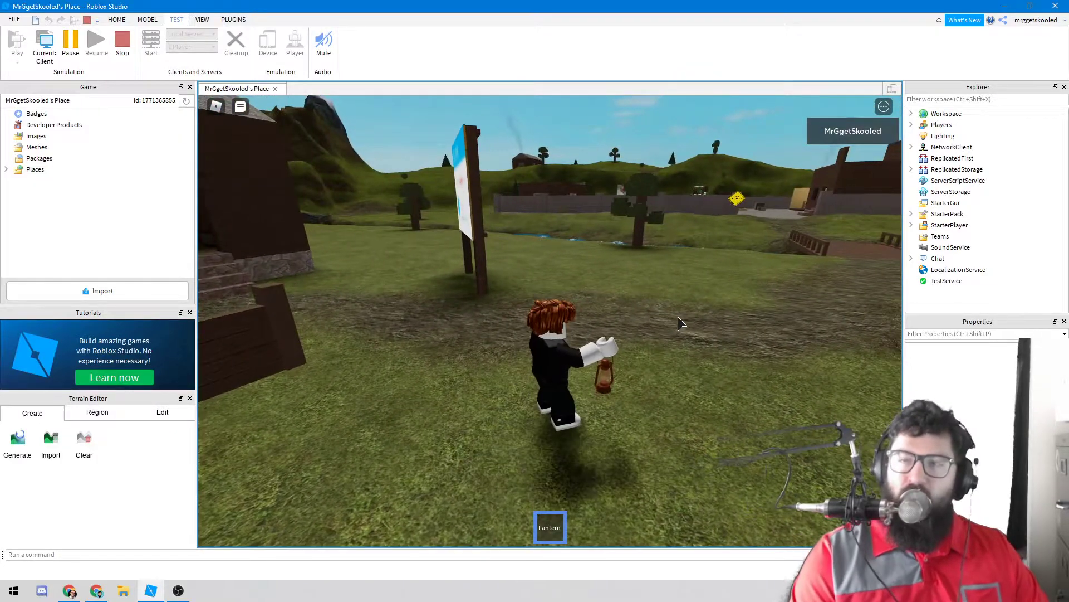
{"action": "key", "text": "w"}
{"action": "key", "text": "w"}
{"action": "key", "text": "space"}
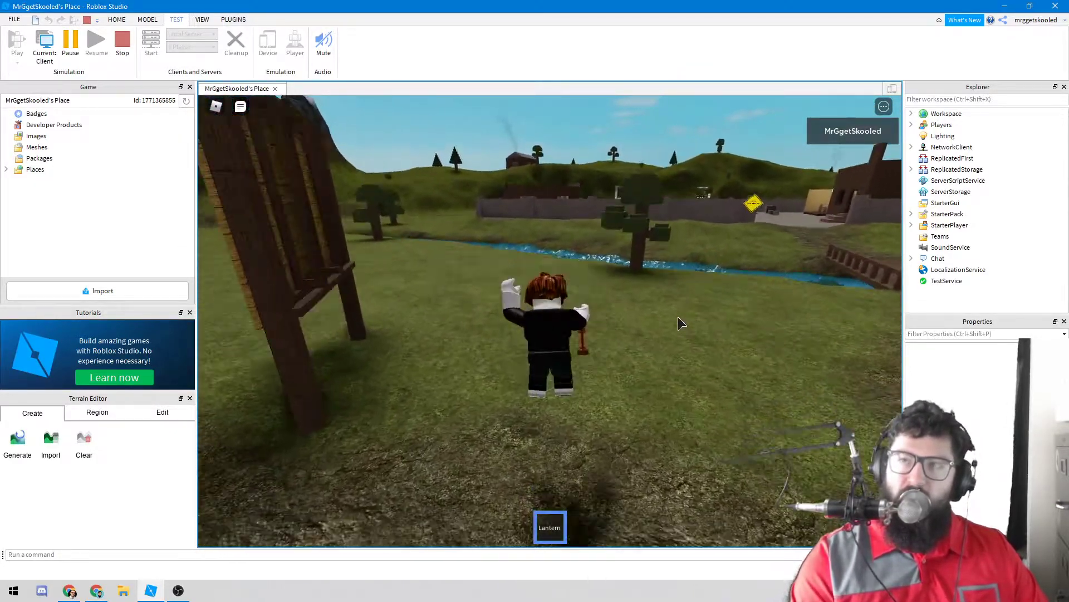
{"action": "key", "text": "w"}
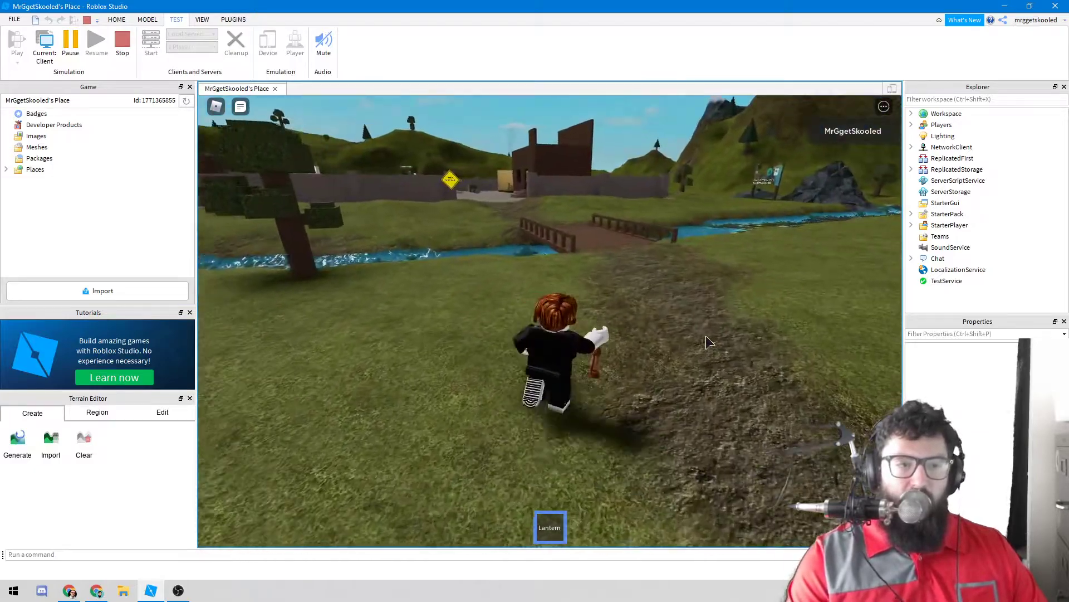
{"action": "key", "text": "w"}
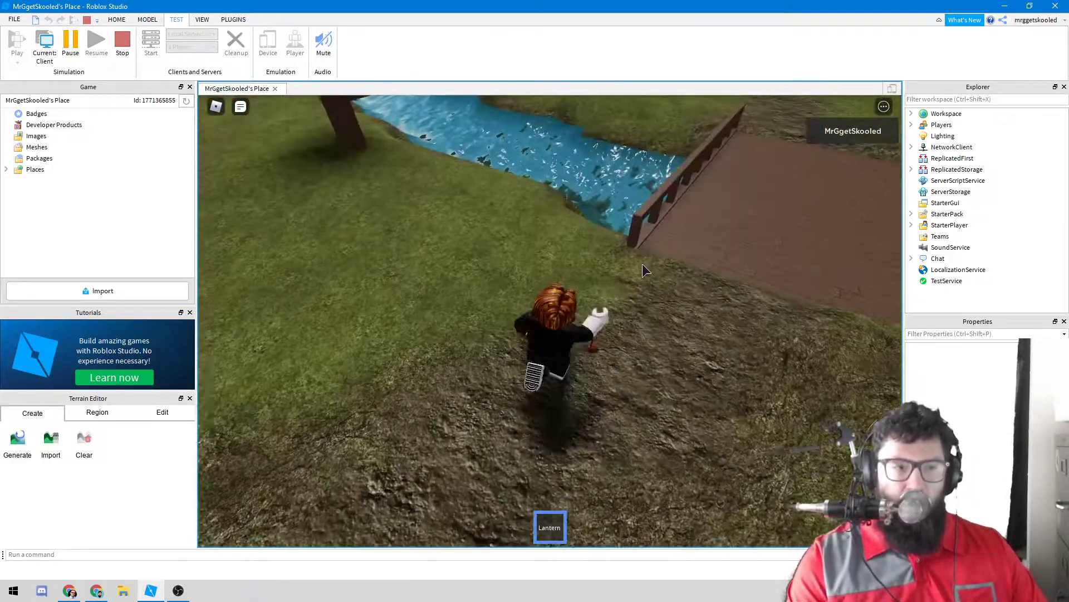
Look around beside the river bridge and turn the avatar back onto the dirt path towards the cabin
{"action": "key", "text": "d"}
{"action": "key", "text": "w"}
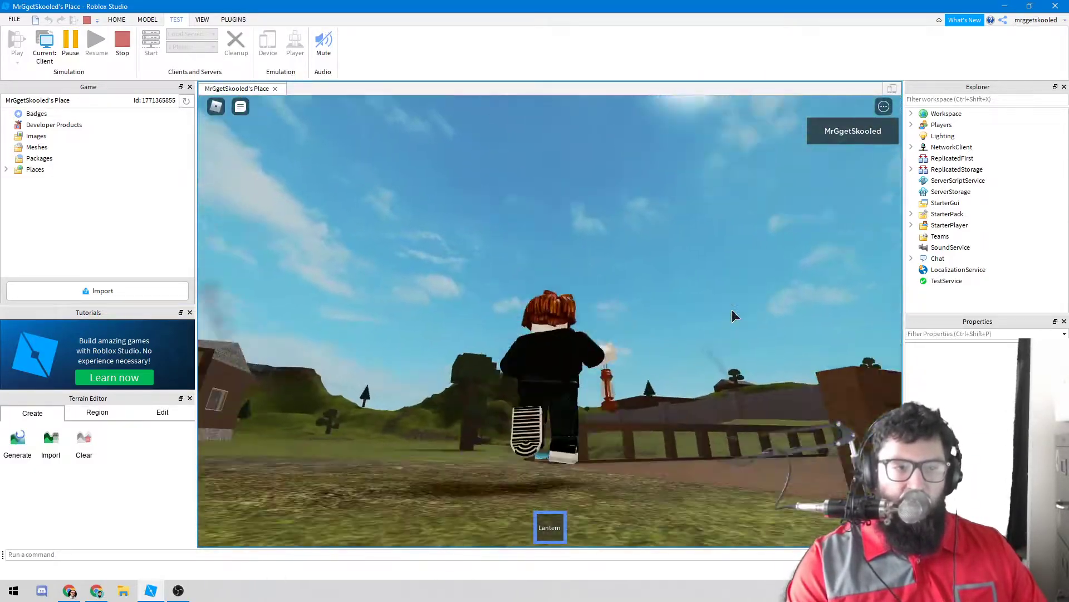
{"action": "key", "text": "space"}
{"action": "key", "text": "w"}
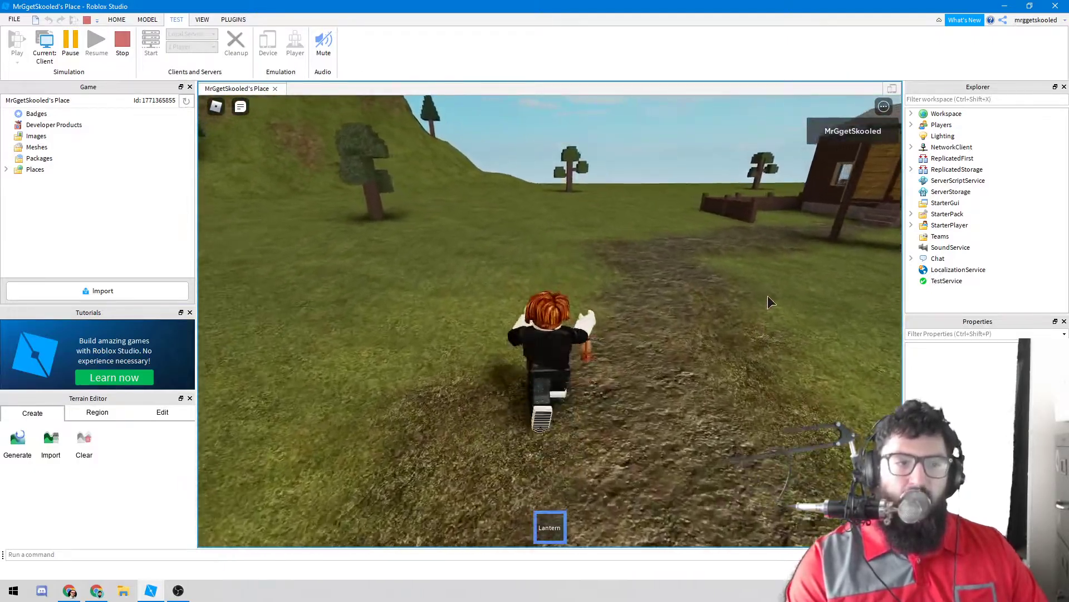
{"action": "key", "text": "w"}
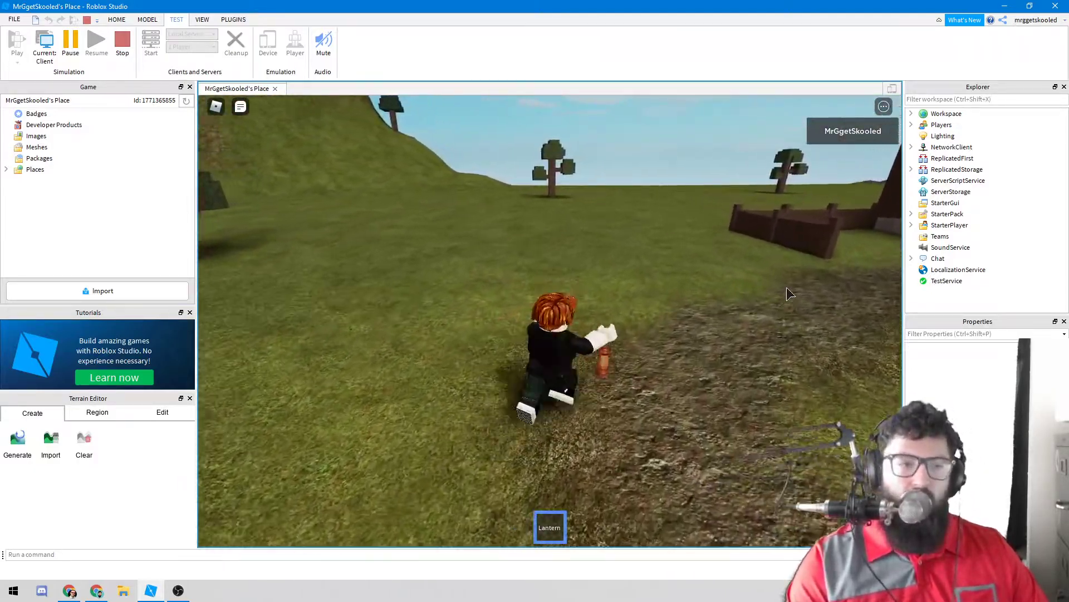
Walk the avatar back along the dirt path past the fence to the stone steps at the cabin's front door
{"action": "right_click", "coordinate": [641, 315]}
{"action": "key", "text": "w"}
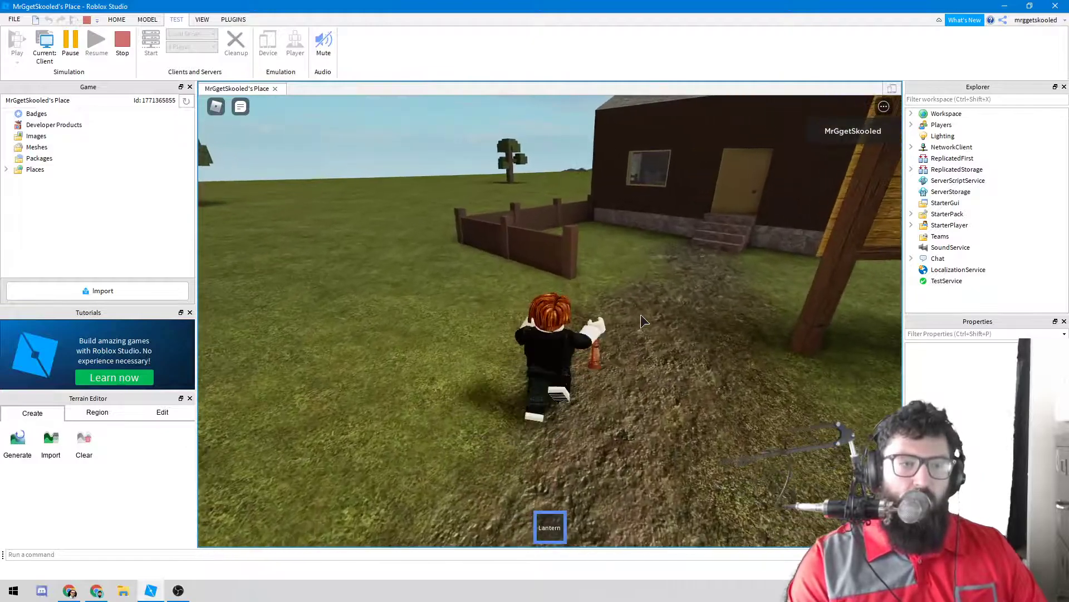
{"action": "key", "text": "d"}
{"action": "key", "text": "w"}
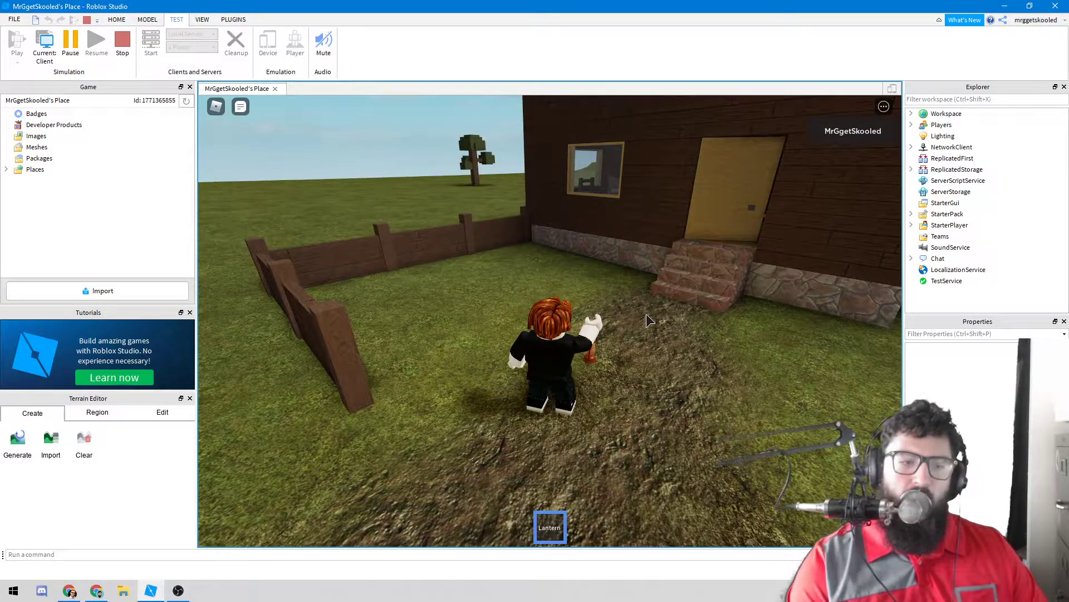
{"action": "key", "text": "w"}
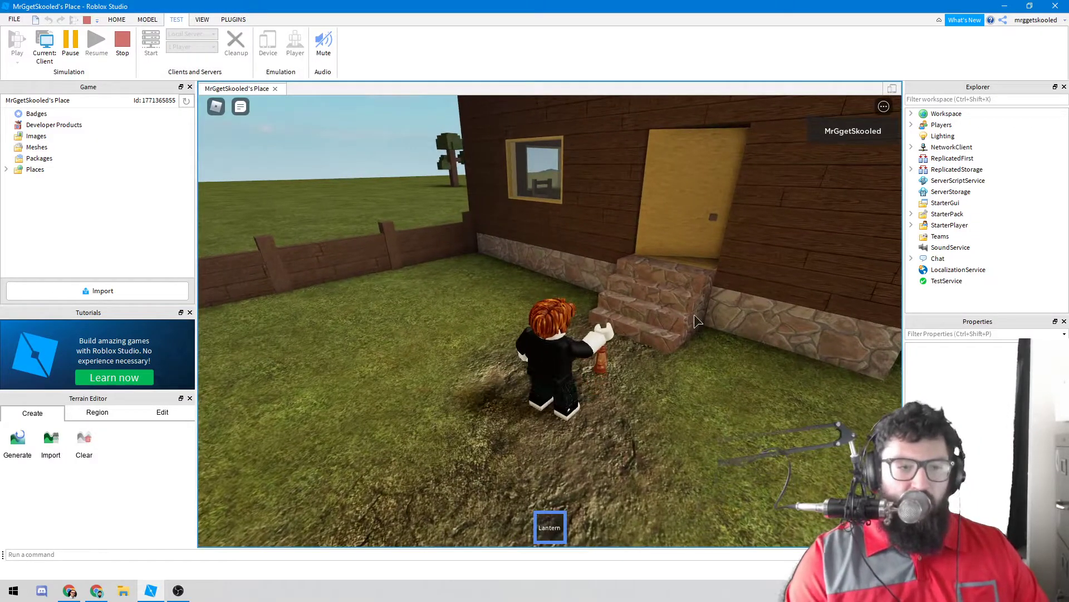
{"action": "key", "text": "w"}
{"action": "key", "text": "w"}
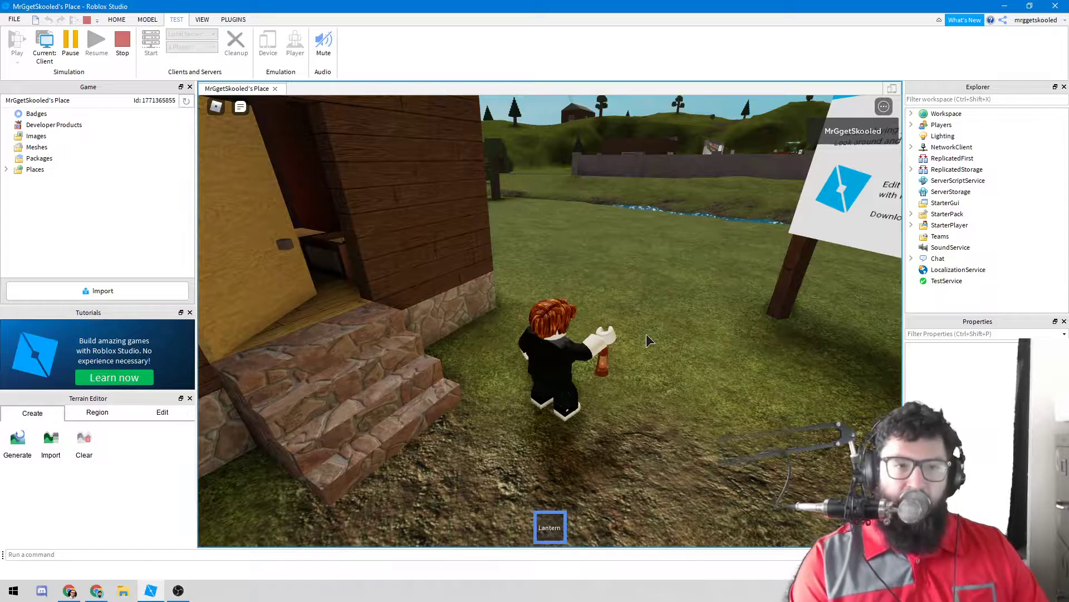
Move the avatar away from the front steps and view the welcome sign from several angles
{"action": "key", "text": "s"}
{"action": "key", "text": "d"}
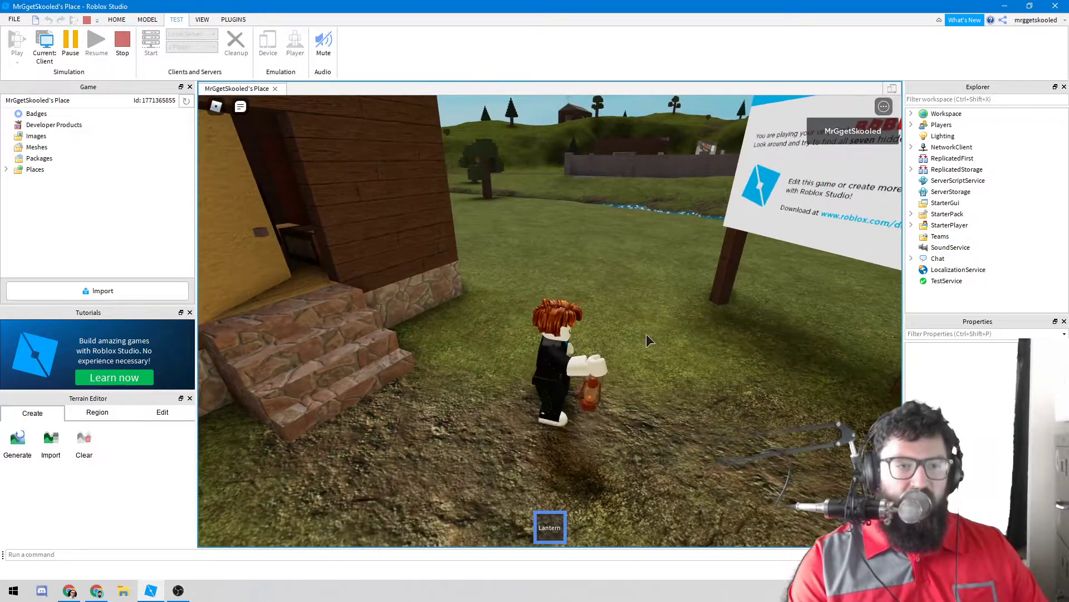
{"action": "right_click", "coordinate": [647, 335]}
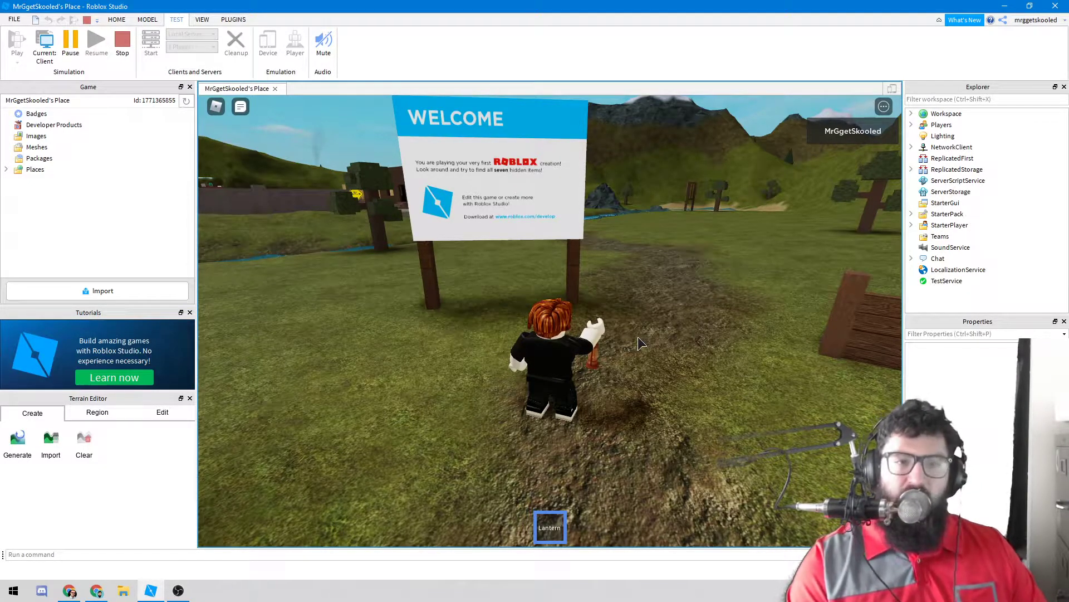
{"action": "key", "text": "w"}
{"action": "key", "text": "d"}
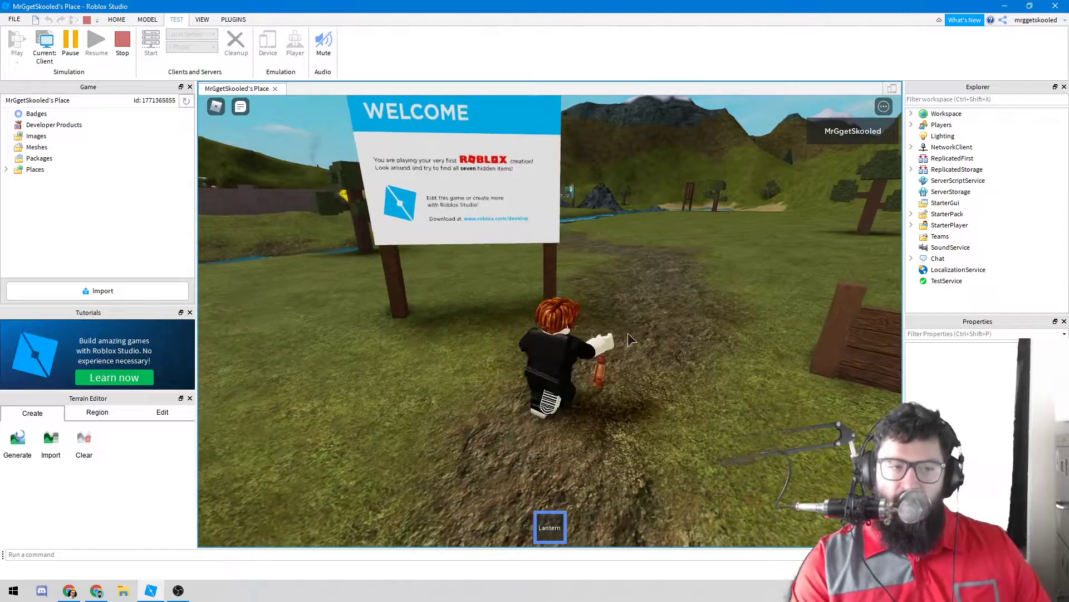
{"action": "right_click", "coordinate": [629, 335]}
{"action": "right_click", "coordinate": [628, 333]}
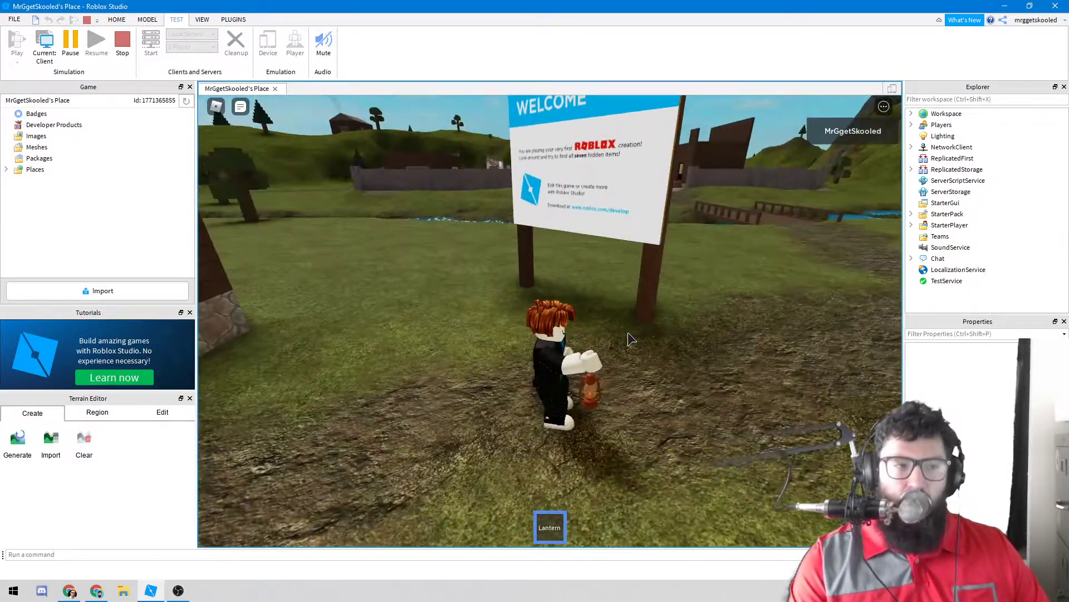
Walk the avatar up to the cabin door and around the side past the stone chimney into the open field, viewed from farther away
{"action": "key", "text": "a"}
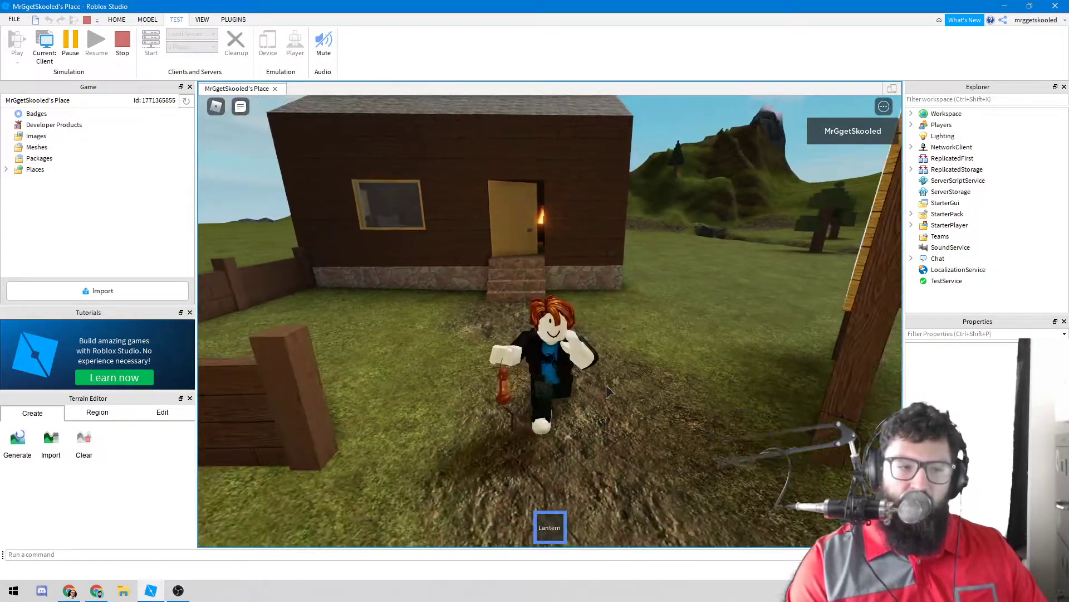
{"action": "key", "text": "w"}
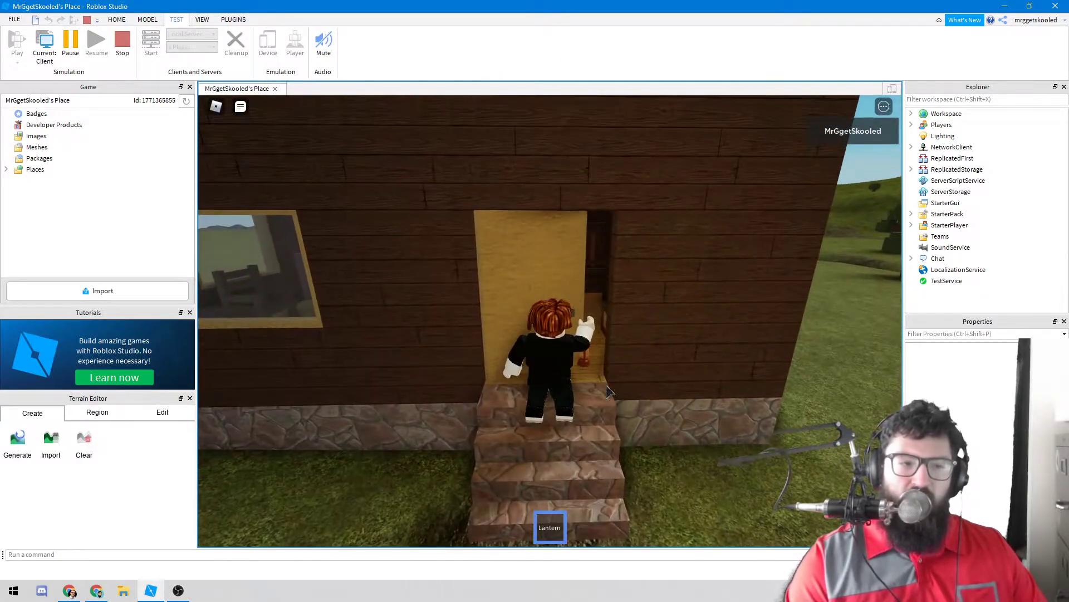
{"action": "key", "text": "s"}
{"action": "key", "text": "d"}
{"action": "key", "text": "w"}
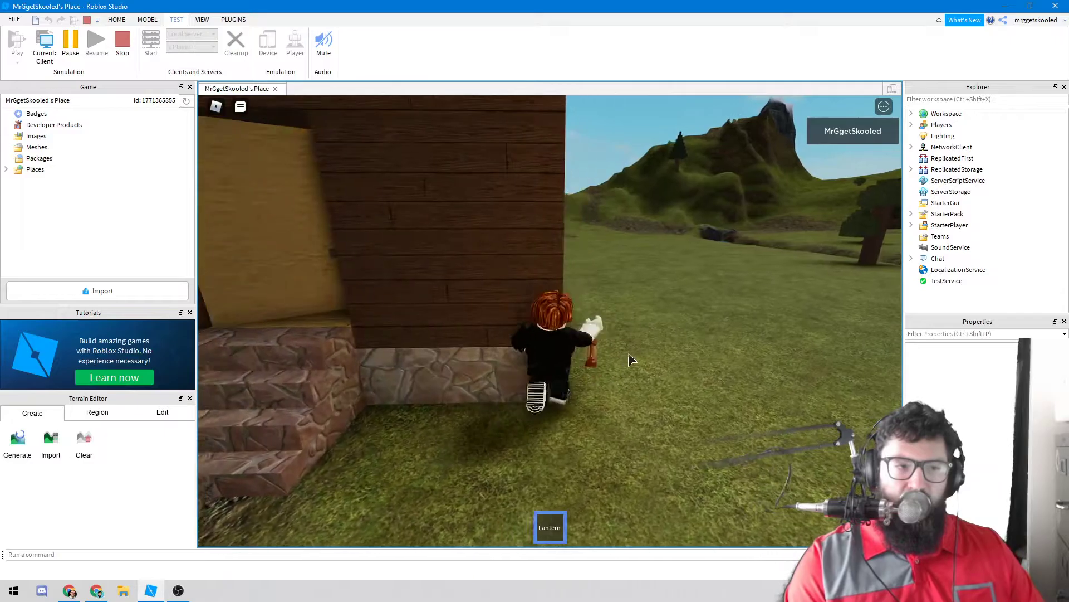
{"action": "key", "text": "w"}
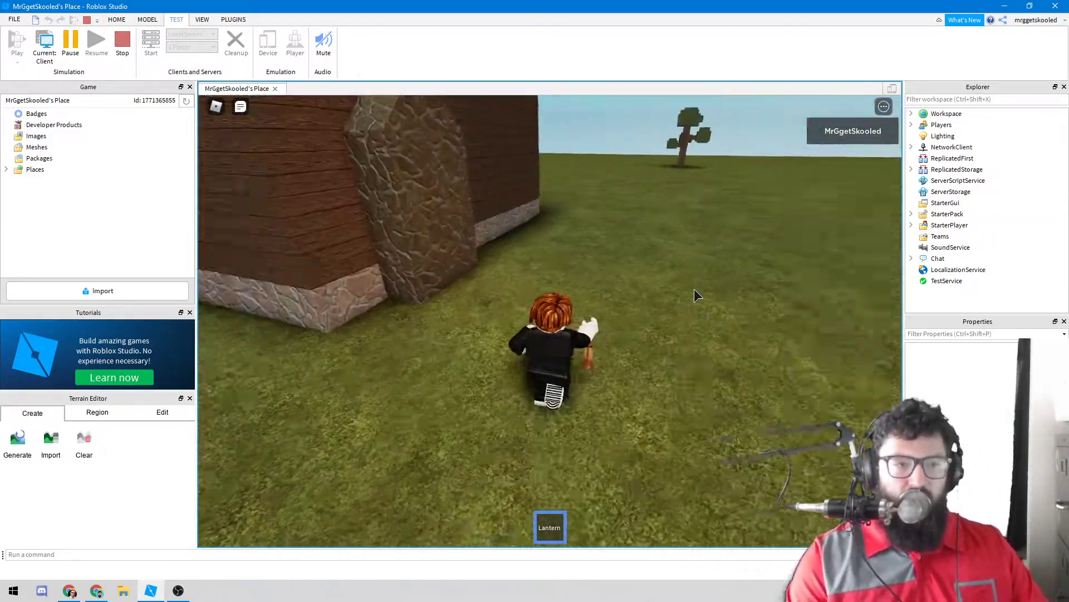
{"action": "key", "text": "a"}
{"action": "key", "text": "w"}
{"action": "scroll", "coordinate": [694, 288], "scroll_direction": "down", "scroll_amount": 3}
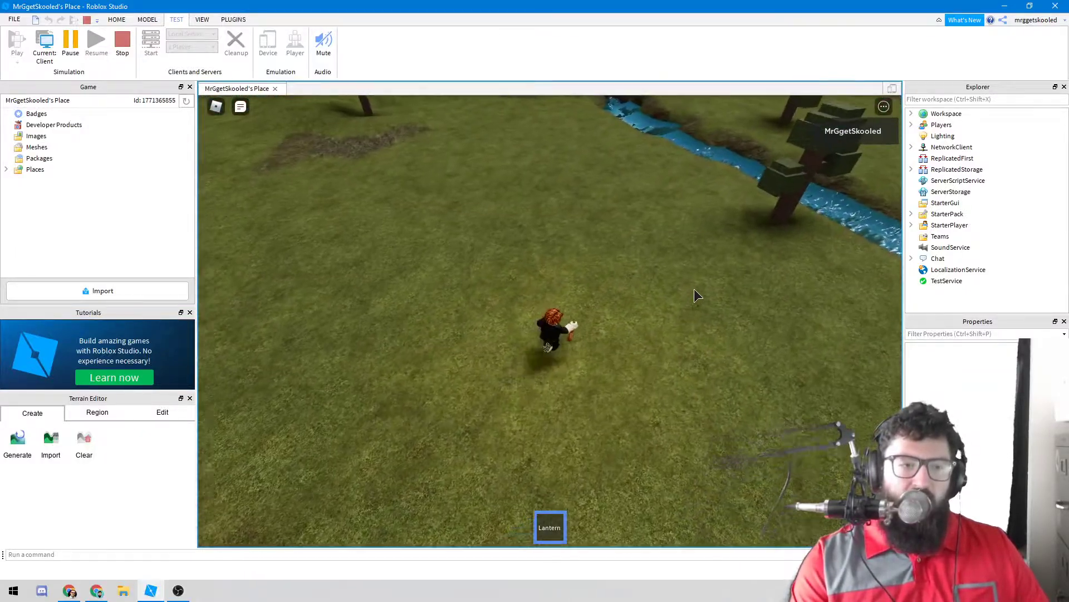
{"action": "key", "text": "s"}
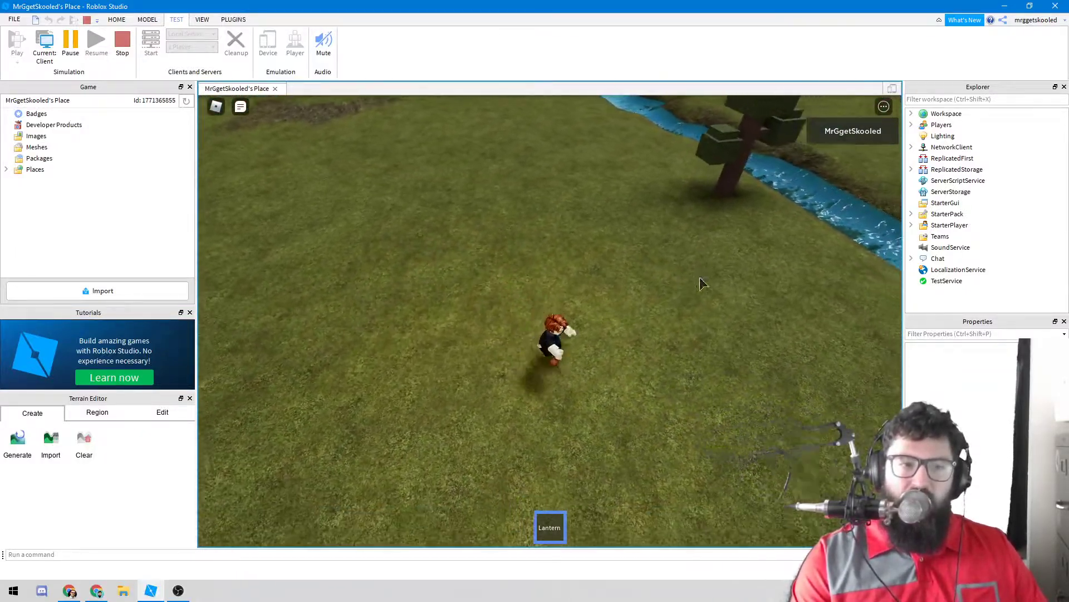
View the avatar from low and high camera angles and bring it back inside the cabin onto the rug
{"action": "right_click", "coordinate": [676, 287]}
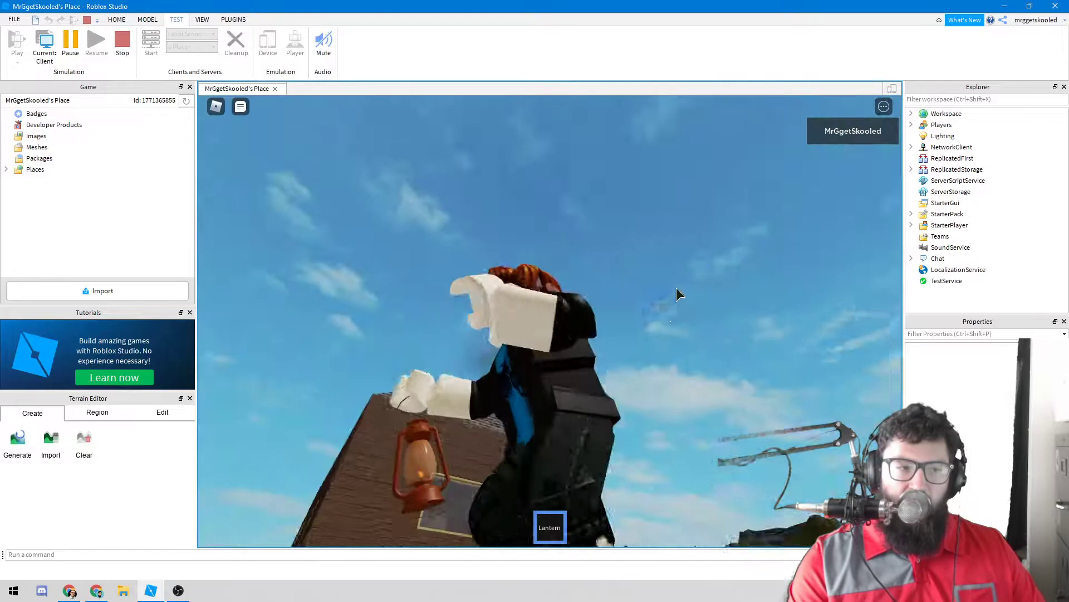
{"action": "key", "text": "w"}
{"action": "right_click", "coordinate": [671, 292]}
{"action": "key", "text": "a"}
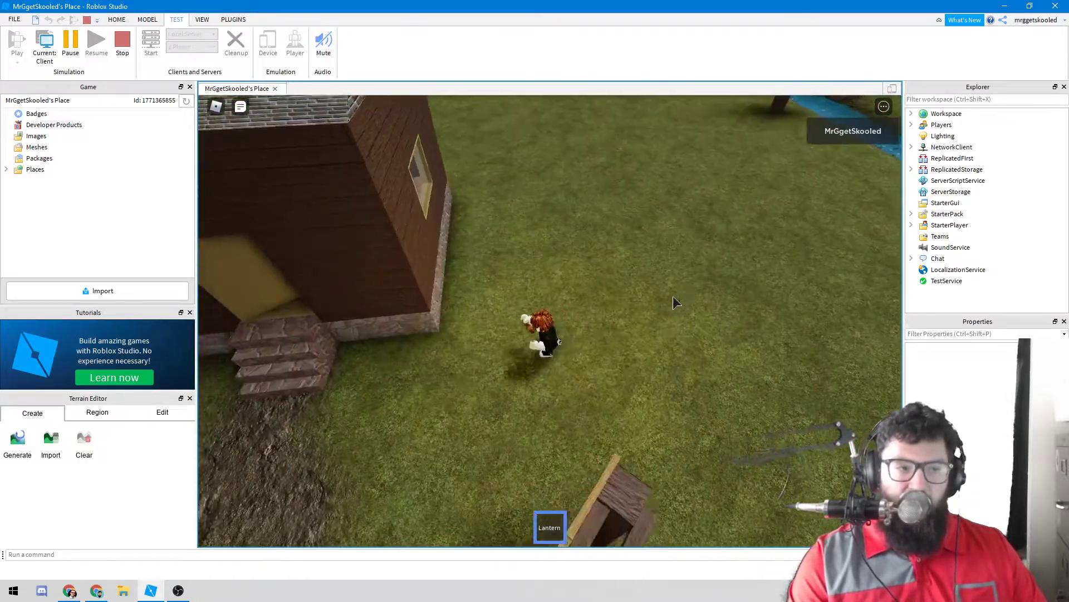
{"action": "key", "text": "space"}
{"action": "key", "text": "w"}
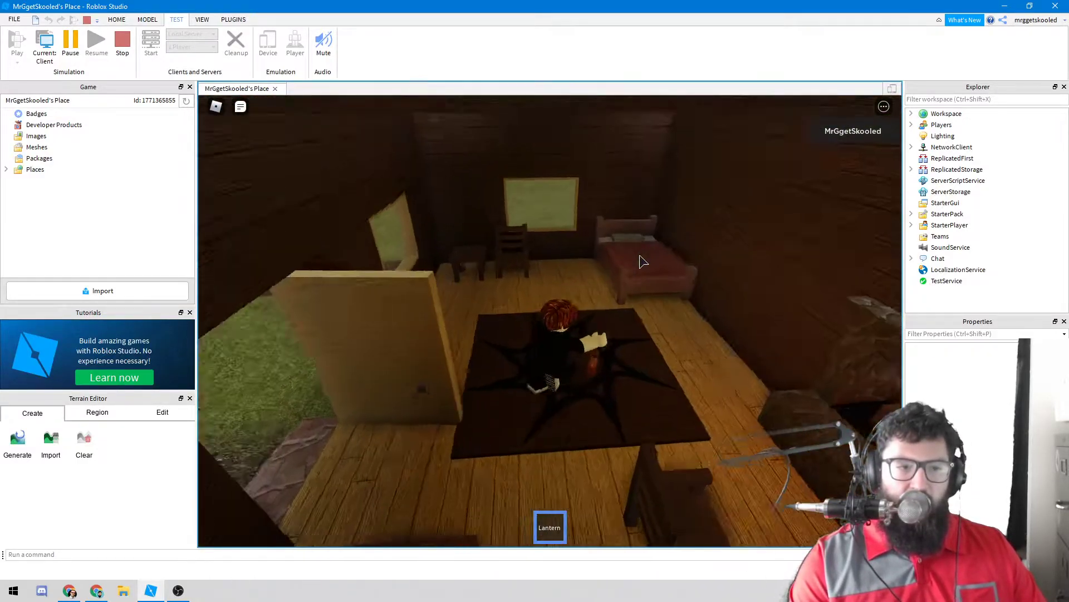
Walk the avatar from the rug out through the cabin door and down the stone steps, viewing the mountain from a low angle
{"action": "right_click", "coordinate": [641, 261]}
{"action": "key", "text": "w"}
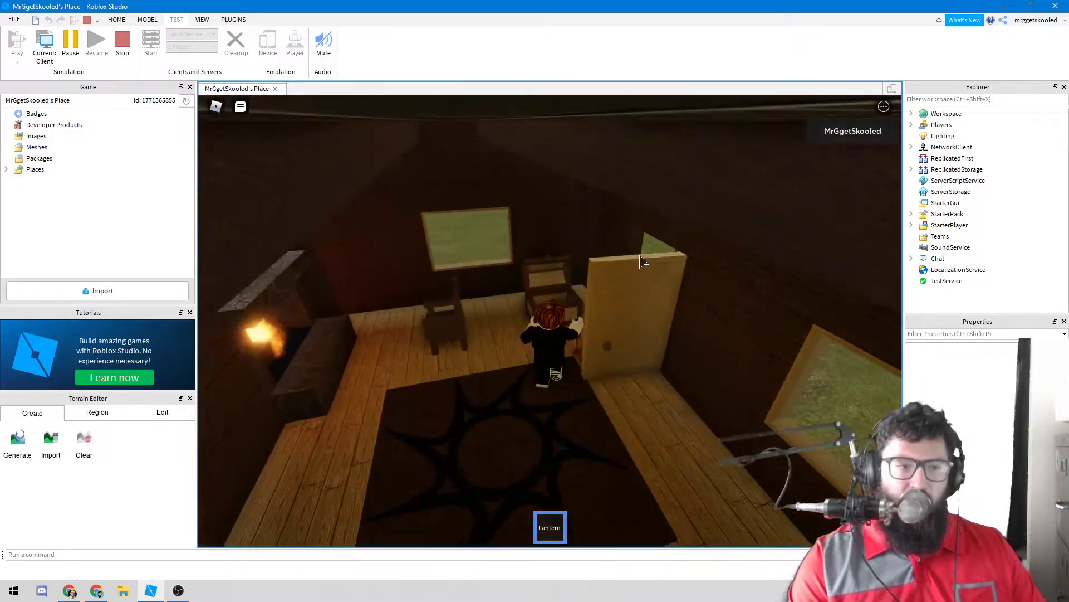
{"action": "right_click", "coordinate": [657, 259]}
{"action": "key", "text": "a"}
{"action": "right_click", "coordinate": [657, 259]}
{"action": "key", "text": "w"}
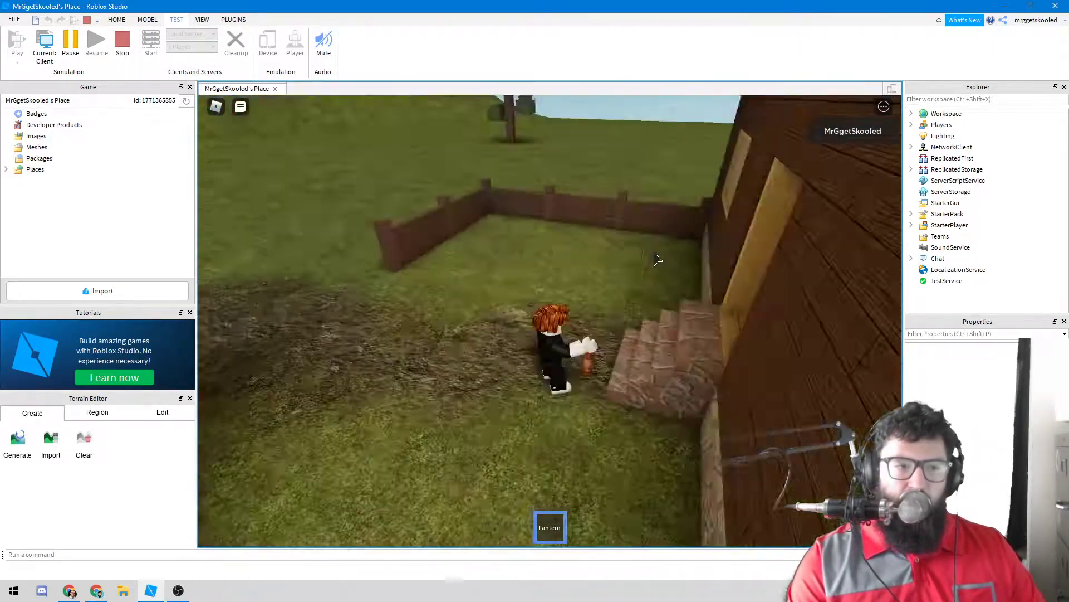
{"action": "right_click", "coordinate": [654, 253]}
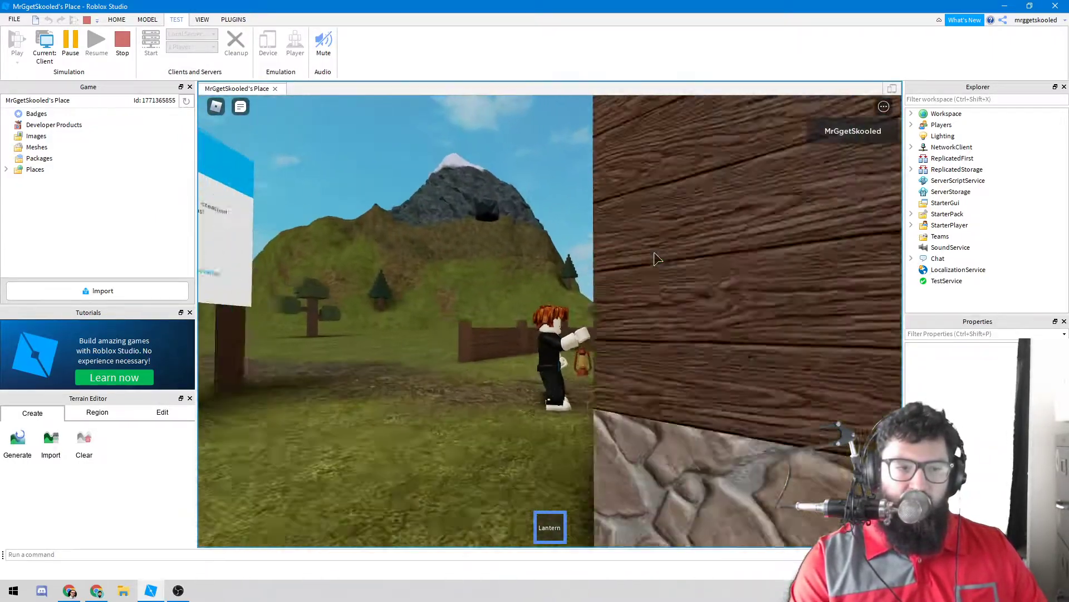
Walk the avatar back up into the cabin and seat it on the chair in front of the fireplace
{"action": "key", "text": "w"}
{"action": "key", "text": "w"}
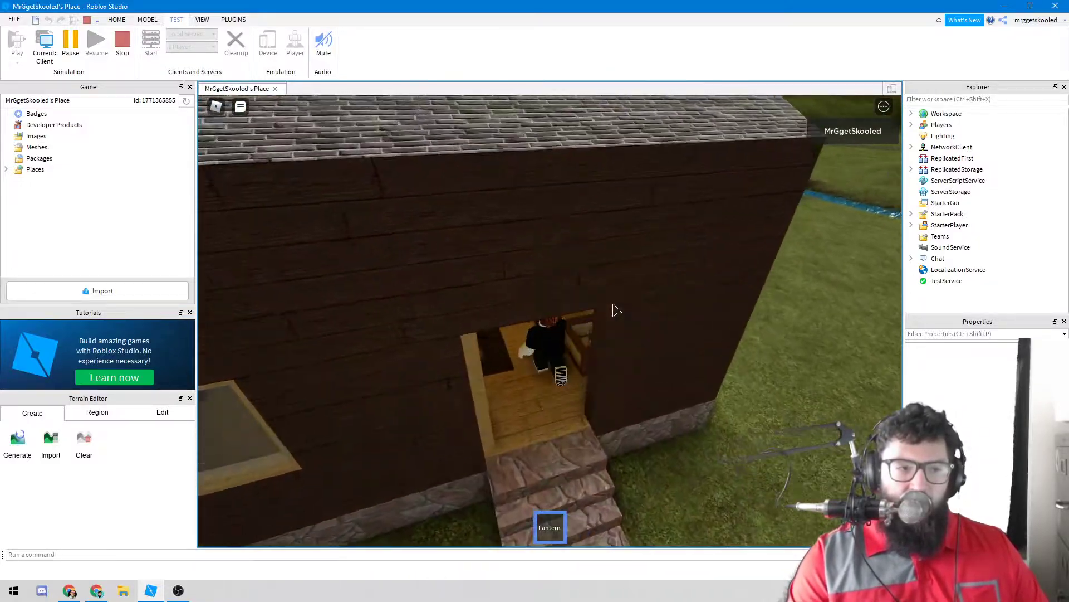
{"action": "key", "text": "w"}
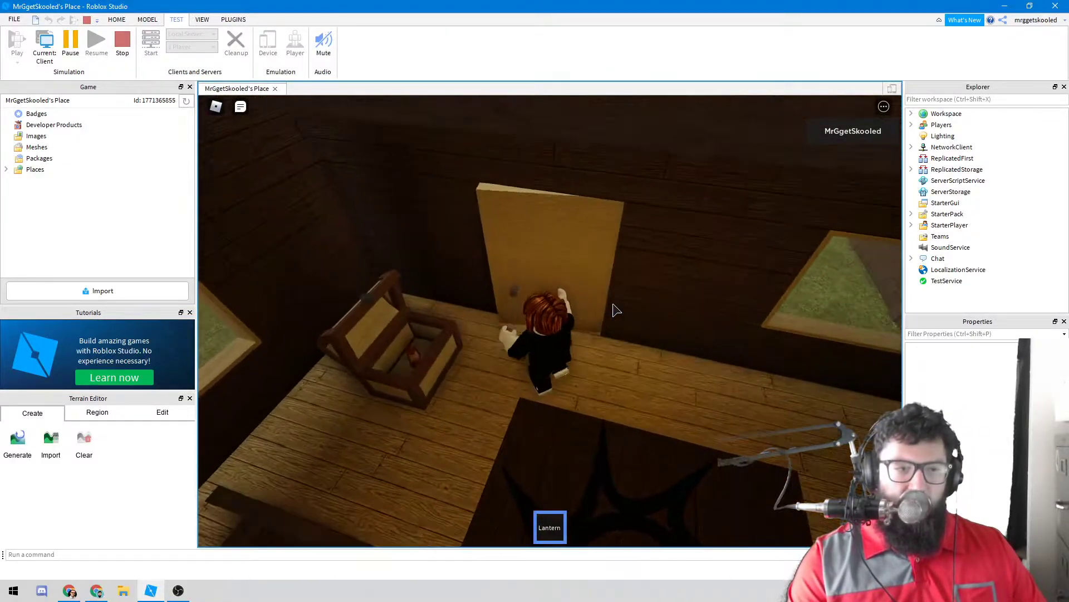
{"action": "key", "text": "w"}
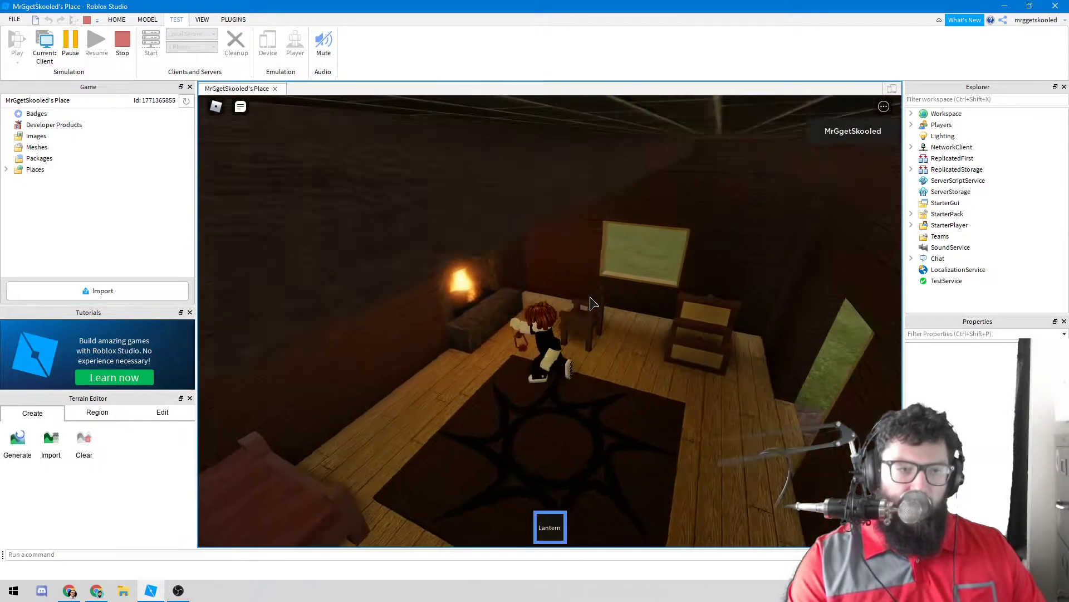
{"action": "key", "text": "w"}
{"action": "left_click_drag", "start_coordinate": [600, 296], "coordinate": [604, 297]}
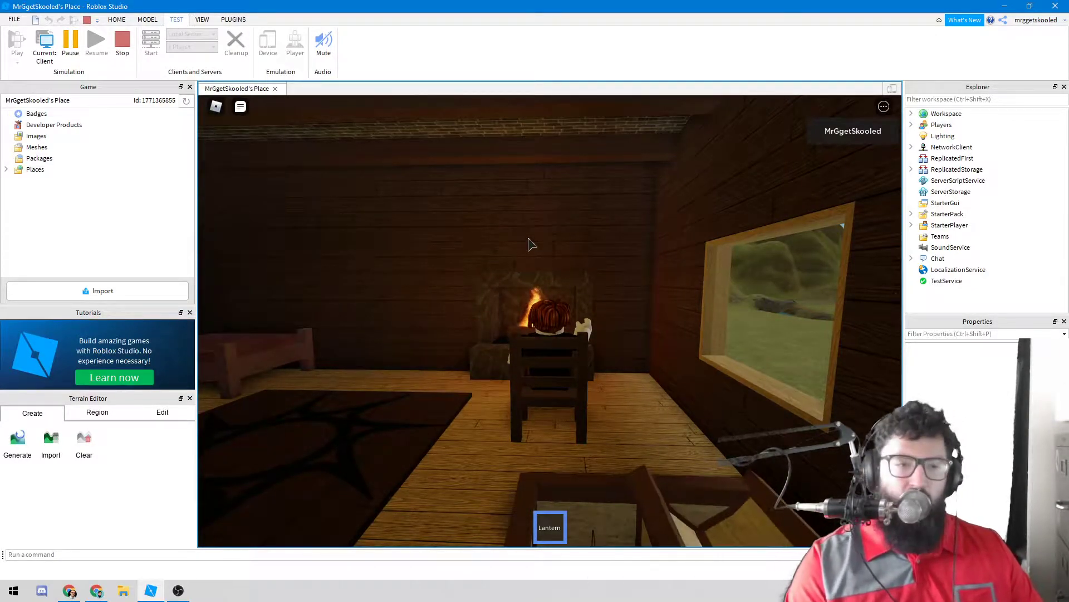
View the seated avatar and the cabin interior from above, behind, the front and a high corner angle
{"action": "right_click", "coordinate": [633, 325]}
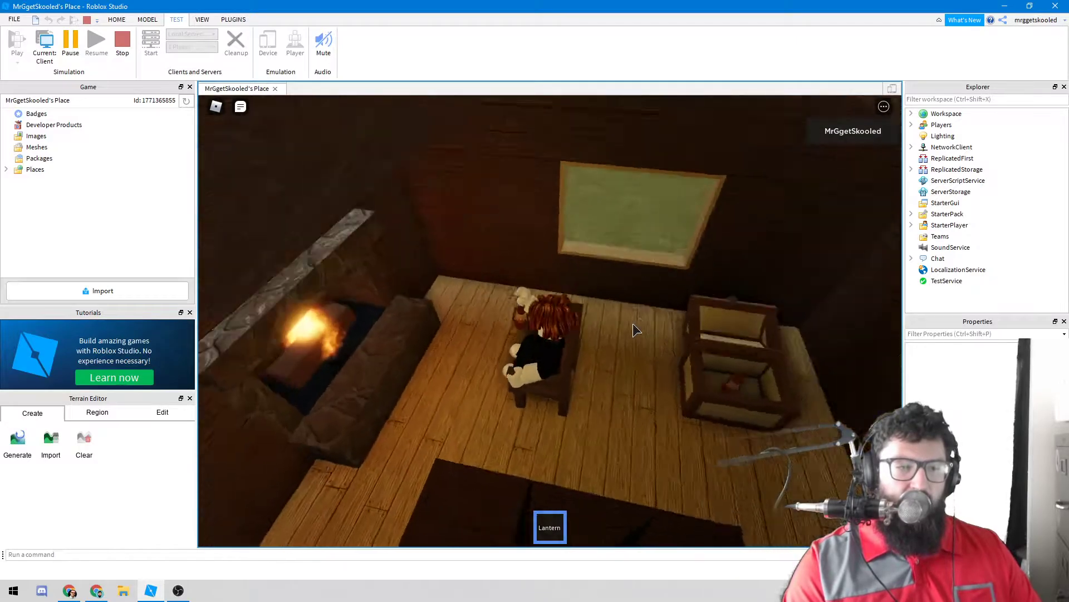
{"action": "right_click", "coordinate": [633, 324]}
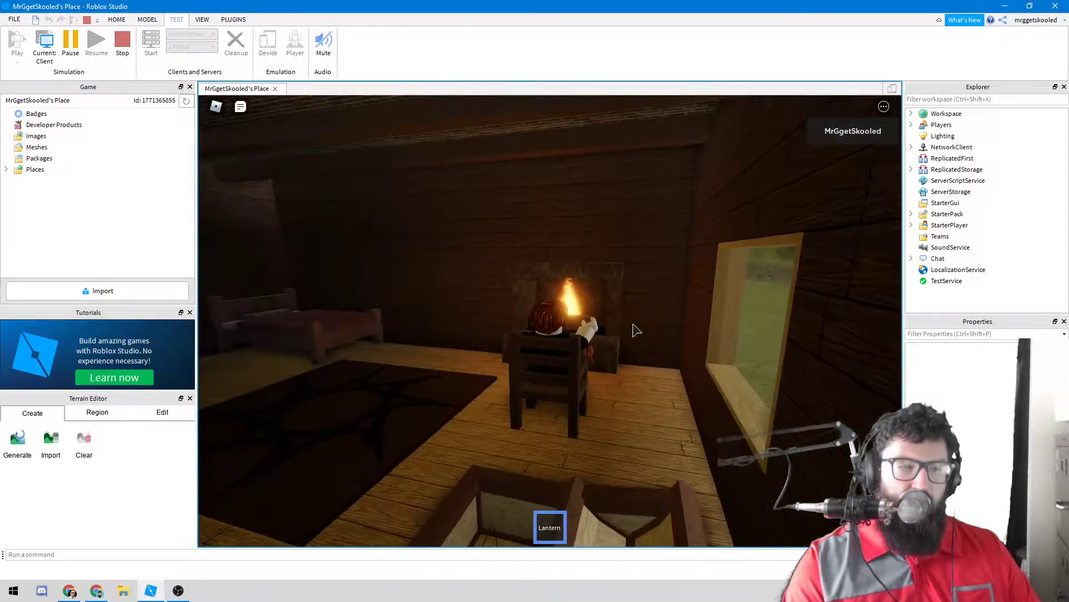
{"action": "right_click", "coordinate": [616, 324]}
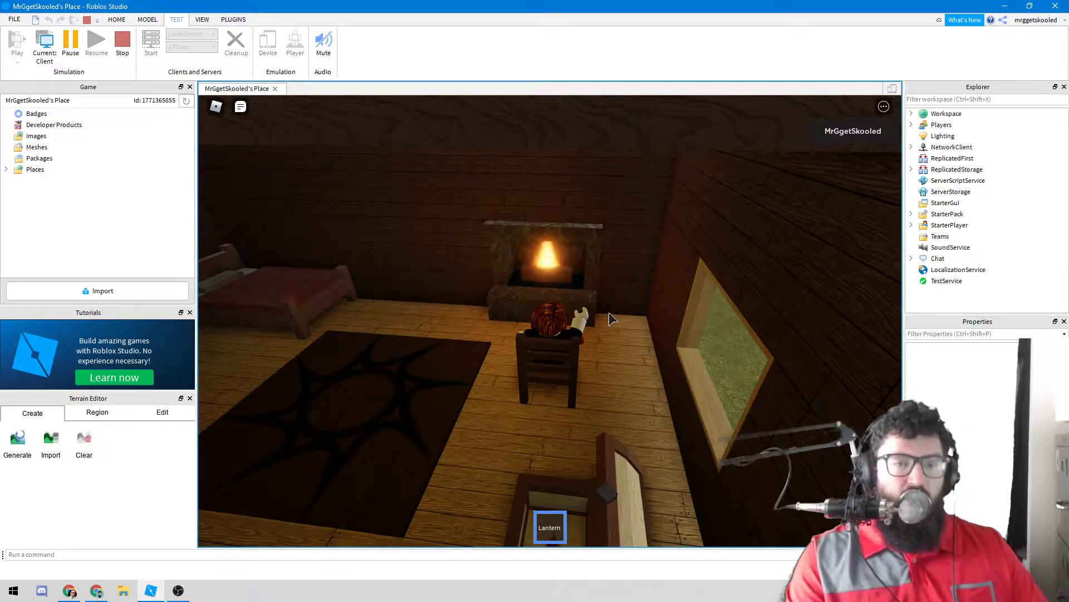
{"action": "right_click", "coordinate": [710, 300]}
{"action": "key", "text": "Left"}
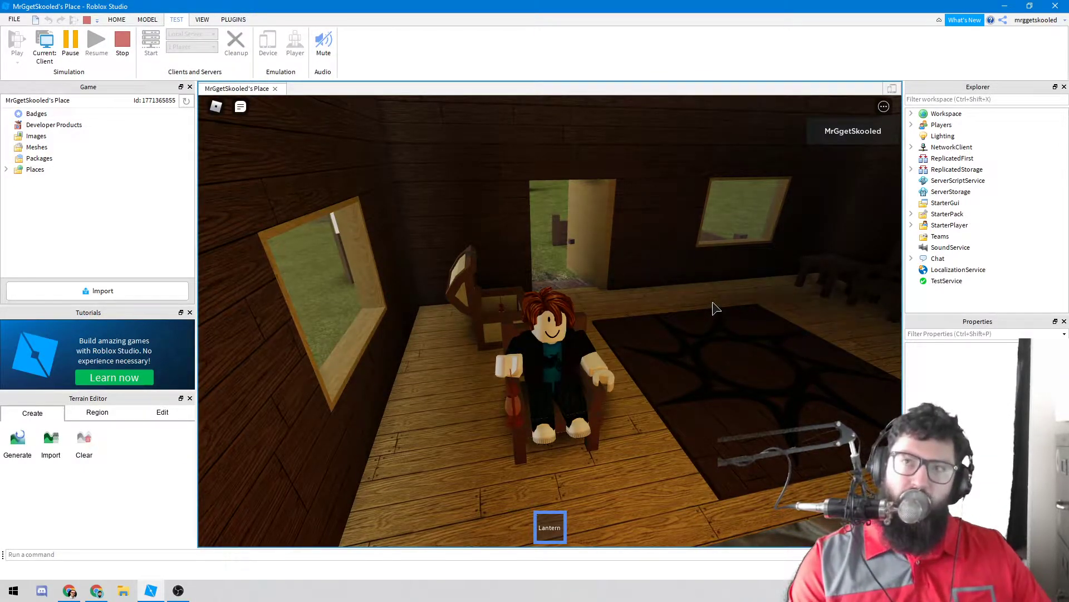
{"action": "right_click", "coordinate": [687, 326]}
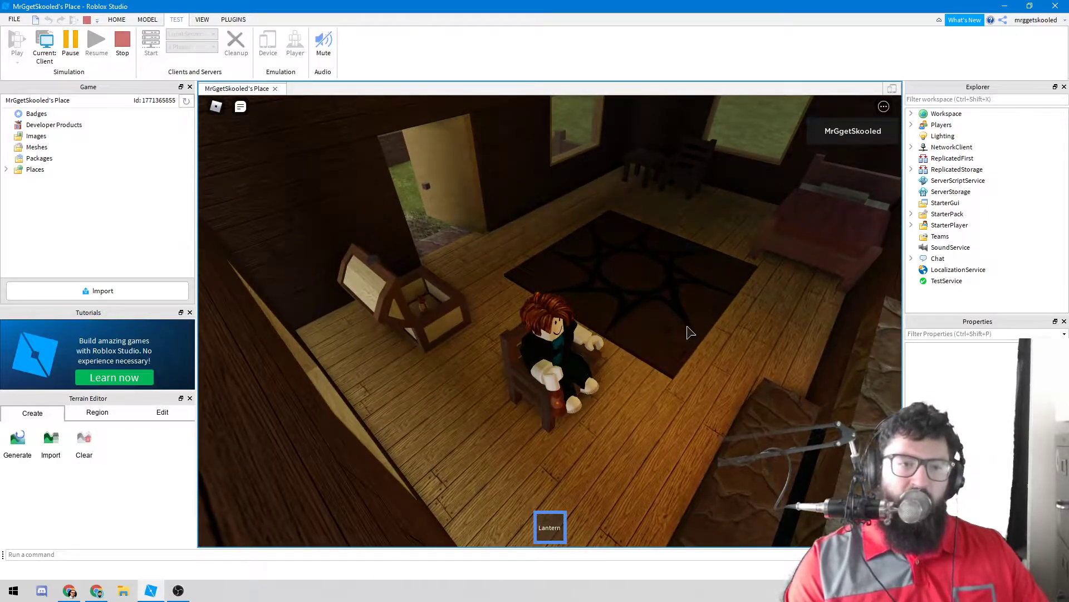
Get the avatar off the chair and walk it across the rug, past the open doorway, toward the corner table and chair
{"action": "key", "text": "space"}
{"action": "key", "text": "w"}
{"action": "key", "text": "d"}
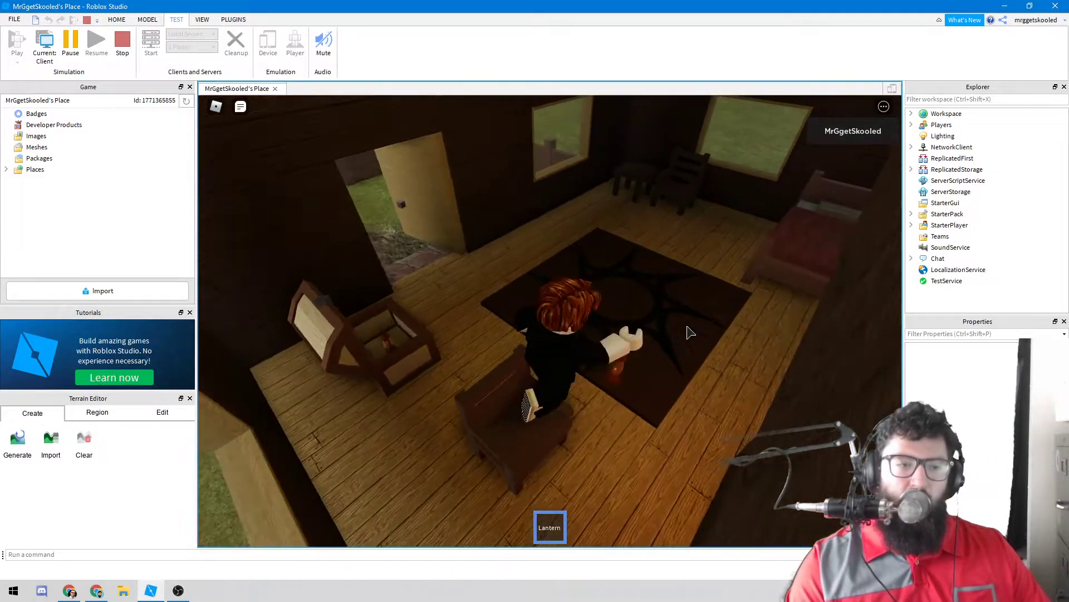
{"action": "key", "text": "w"}
{"action": "key", "text": "d"}
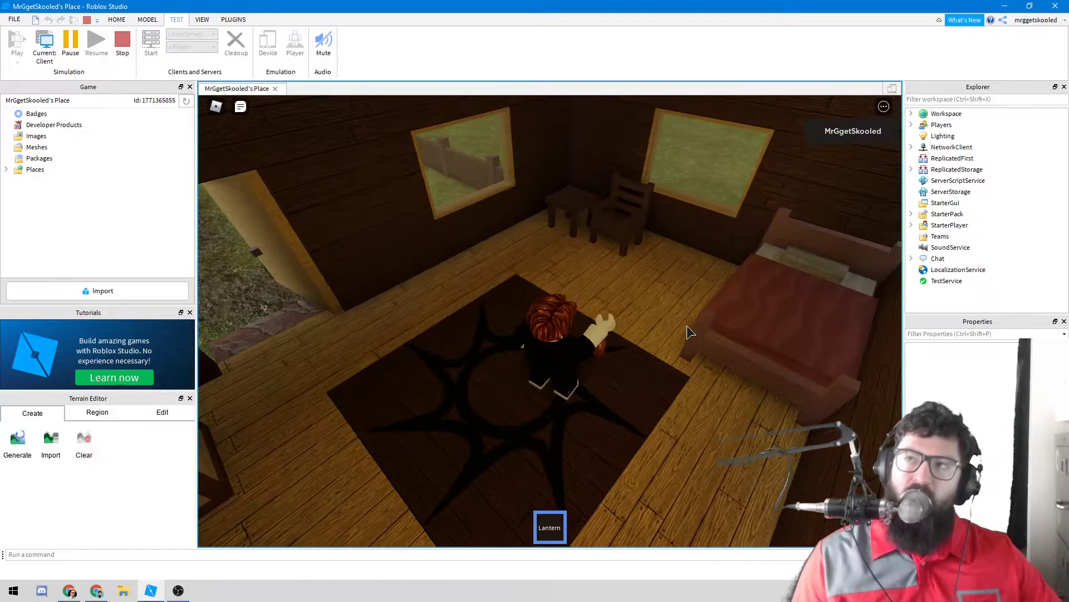
{"action": "key", "text": "a"}
{"action": "key", "text": "a"}
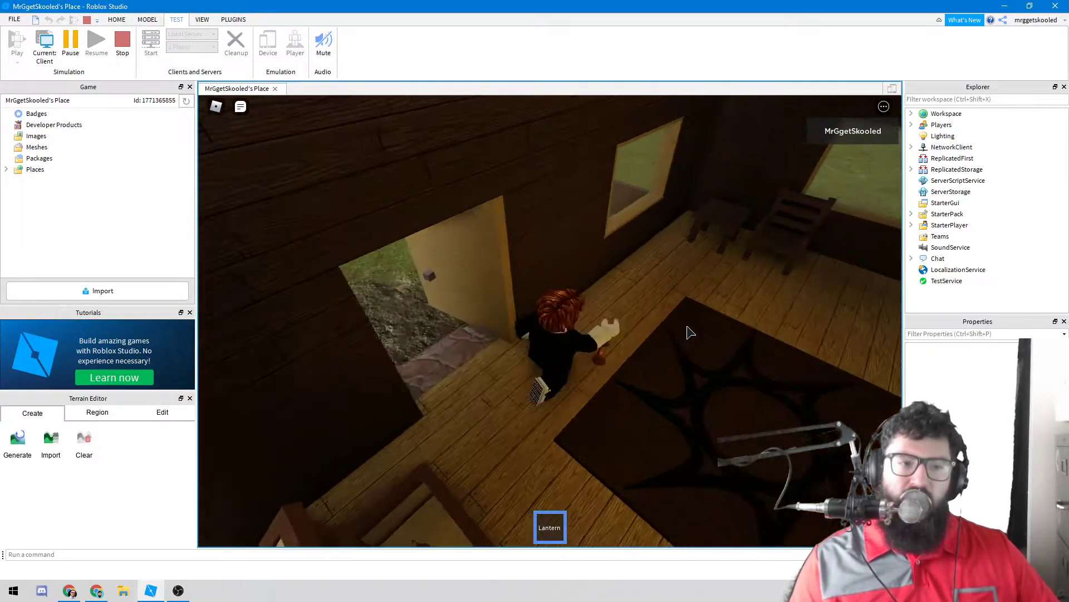
{"action": "key", "text": "w"}
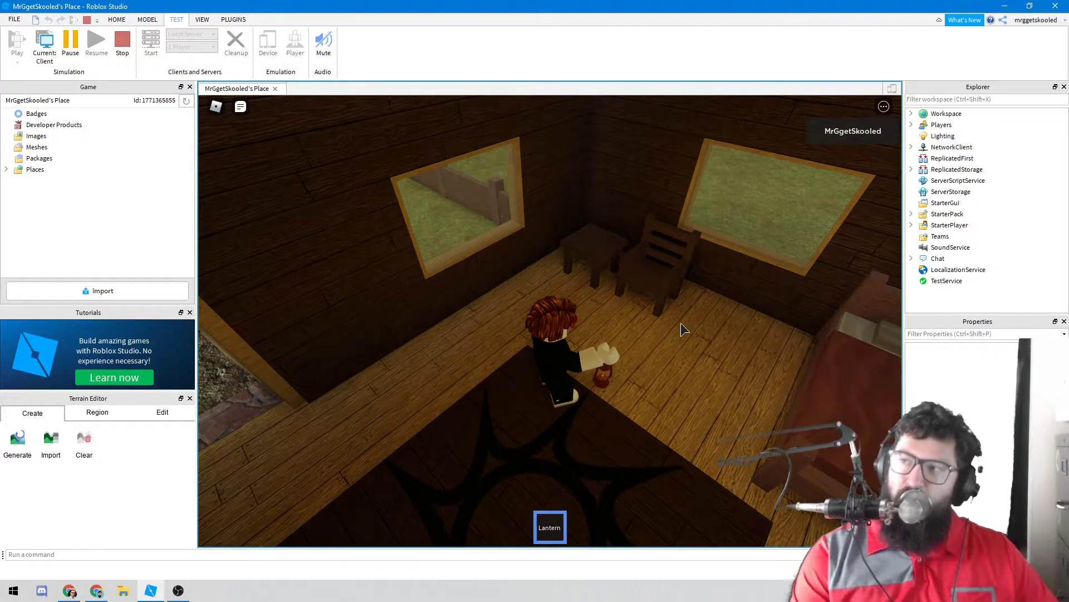
Walk the avatar out of the cabin and beyond the wooden fence into the field, then view it with the cabin and welcome sign behind
{"action": "left_click_drag", "start_coordinate": [763, 378], "coordinate": [766, 377]}
{"action": "key", "text": "w"}
{"action": "key", "text": "w"}
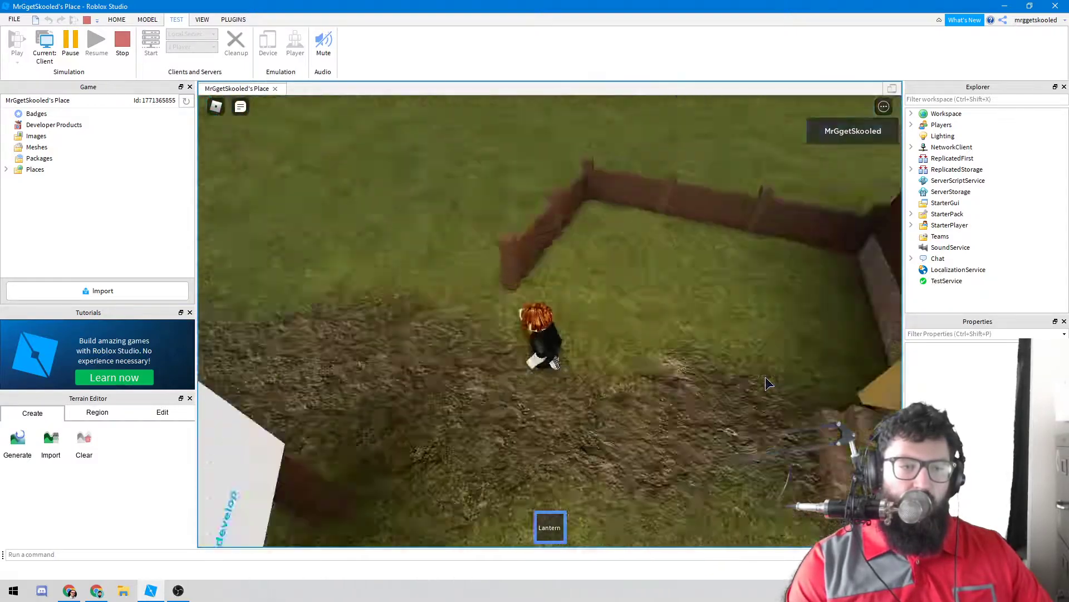
{"action": "key", "text": "w"}
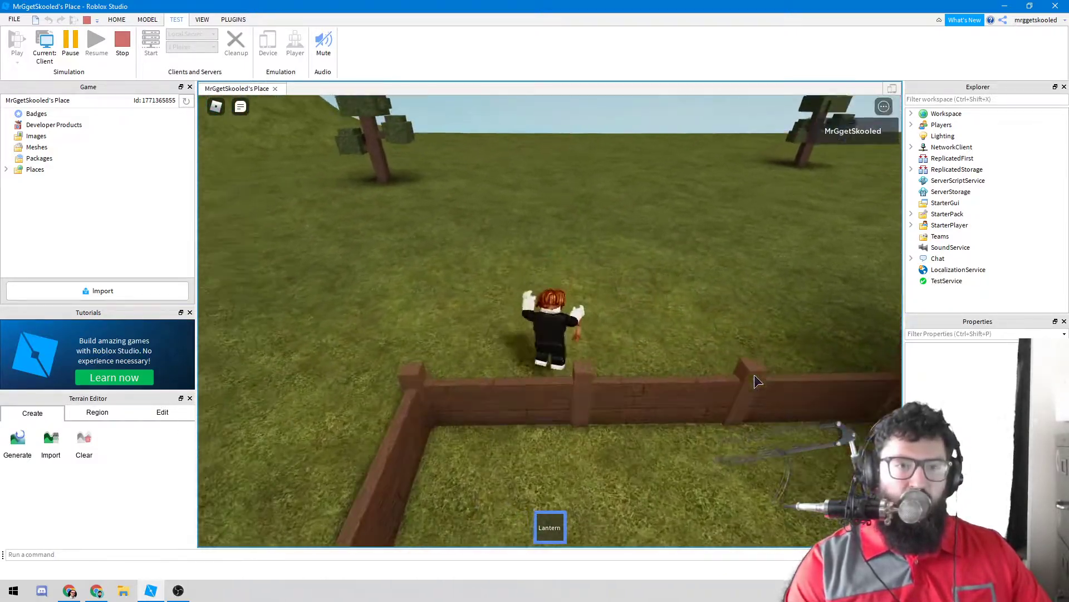
{"action": "key", "text": "w"}
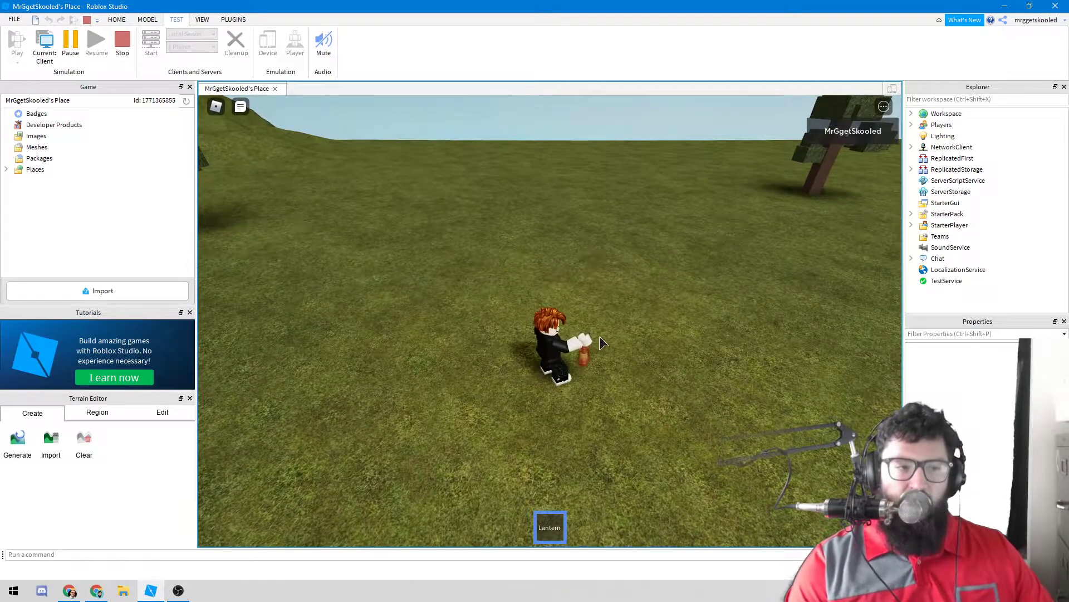
{"action": "right_click", "coordinate": [589, 335]}
{"action": "right_click", "coordinate": [589, 336]}
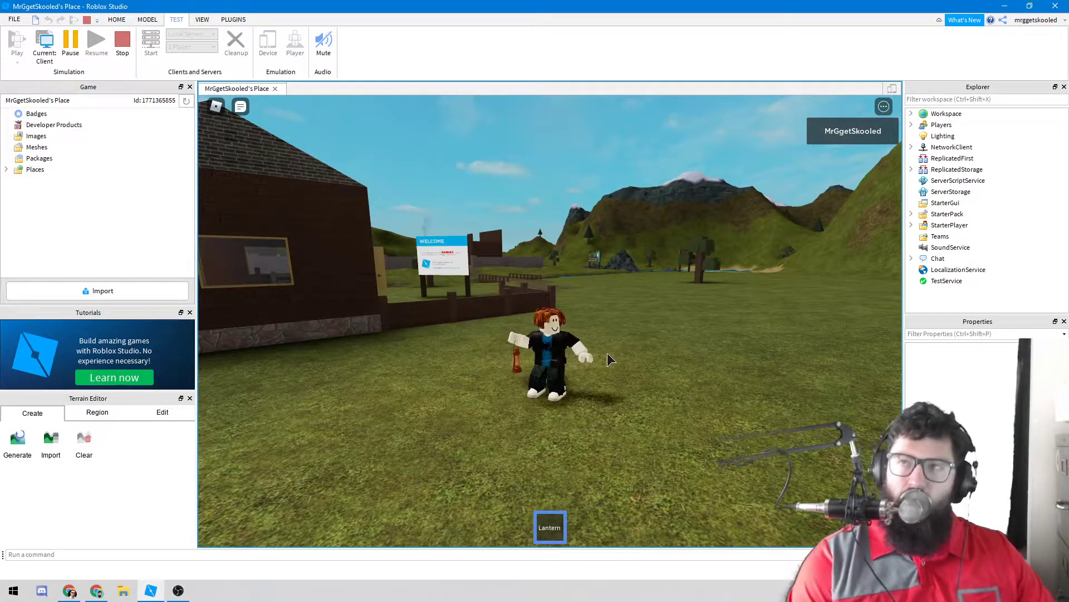
{"action": "key", "text": "w"}
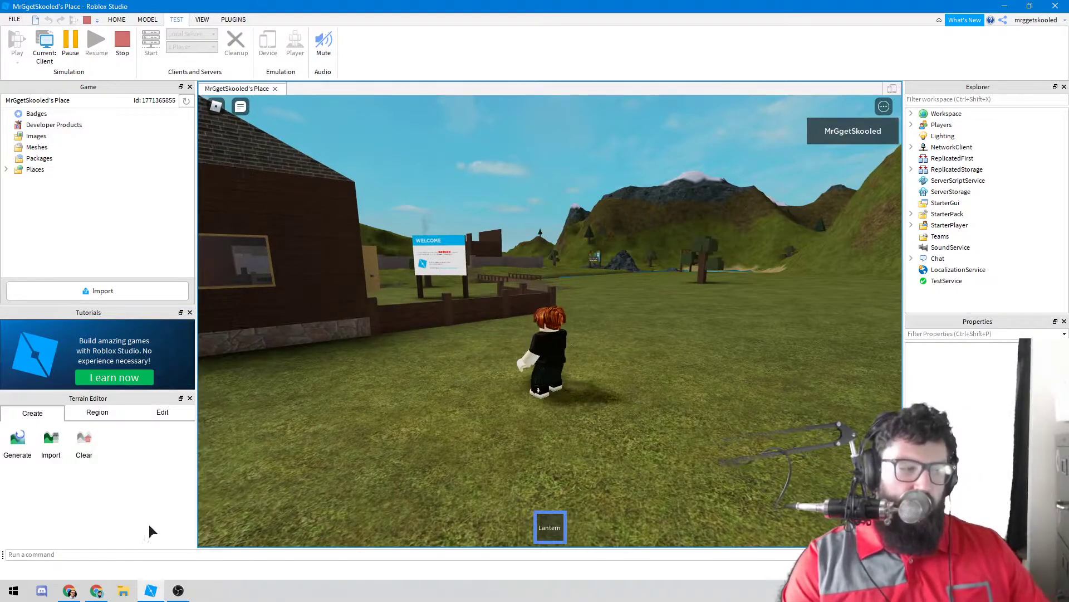
Switch to the Storyboarding presentation in Google Slides and look through the scenes on slides 2, 3 and 4
{"action": "left_click", "coordinate": [97, 591]}
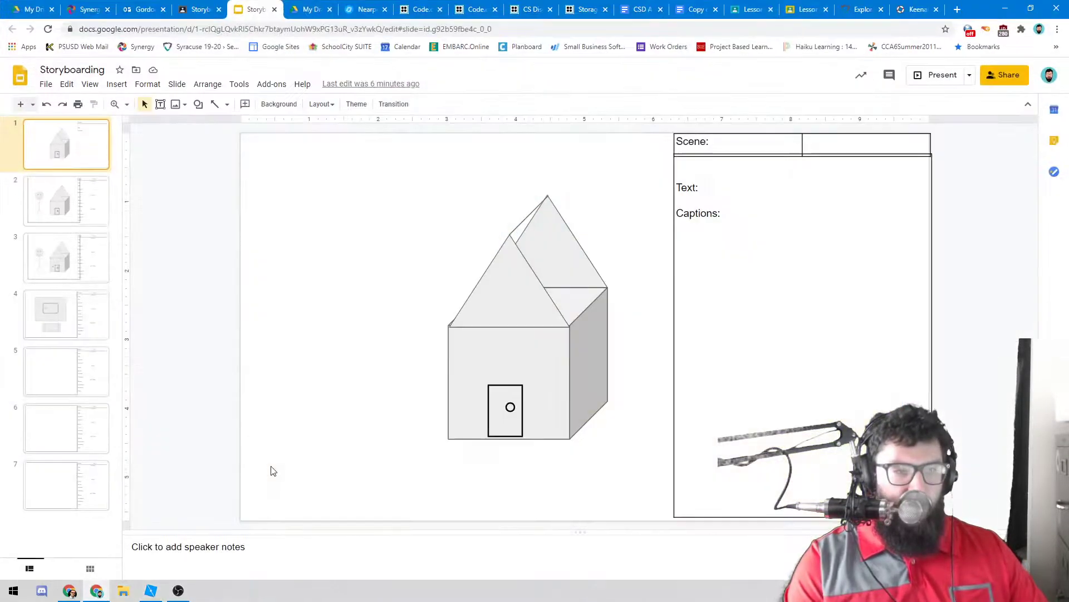
{"action": "left_click", "coordinate": [83, 208]}
{"action": "left_click", "coordinate": [81, 262]}
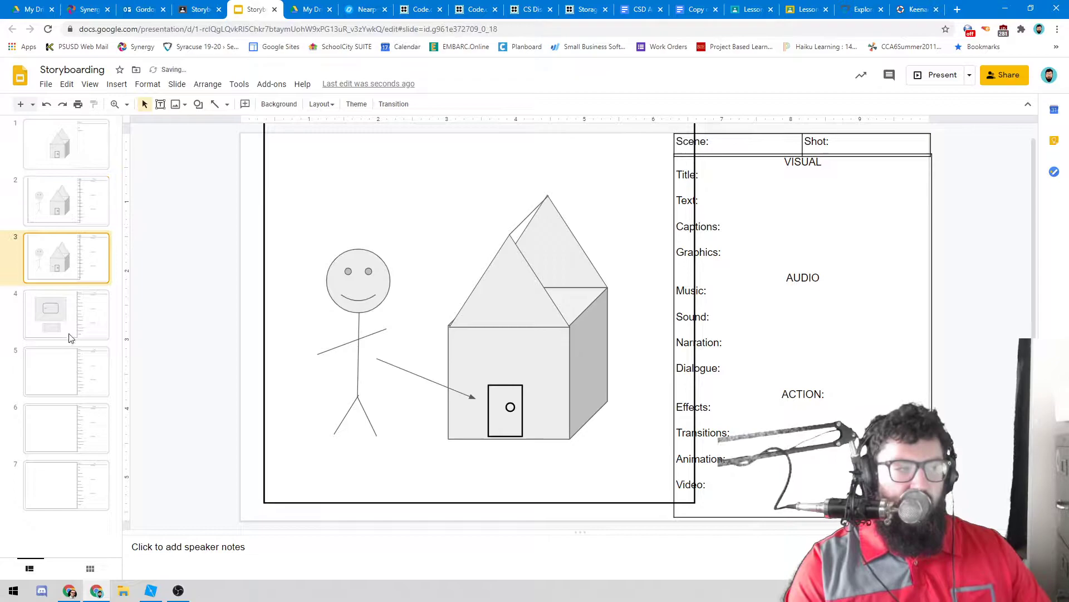
{"action": "left_click", "coordinate": [75, 329]}
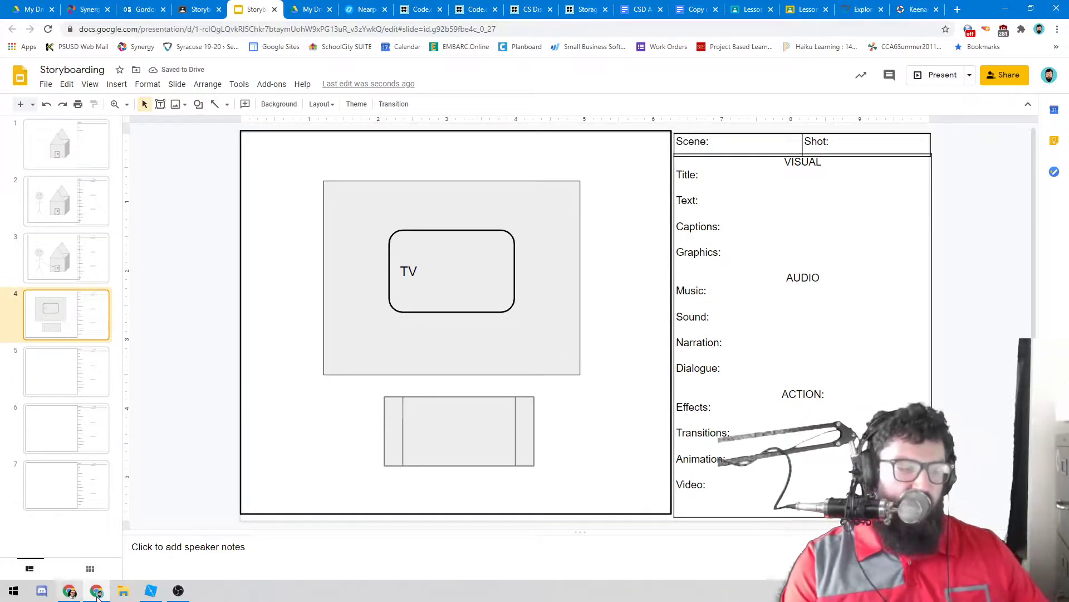
Return to Roblox Studio, put away the lantern, and jump the avatar over the fence into the cabin's front yard
{"action": "left_click", "coordinate": [160, 596]}
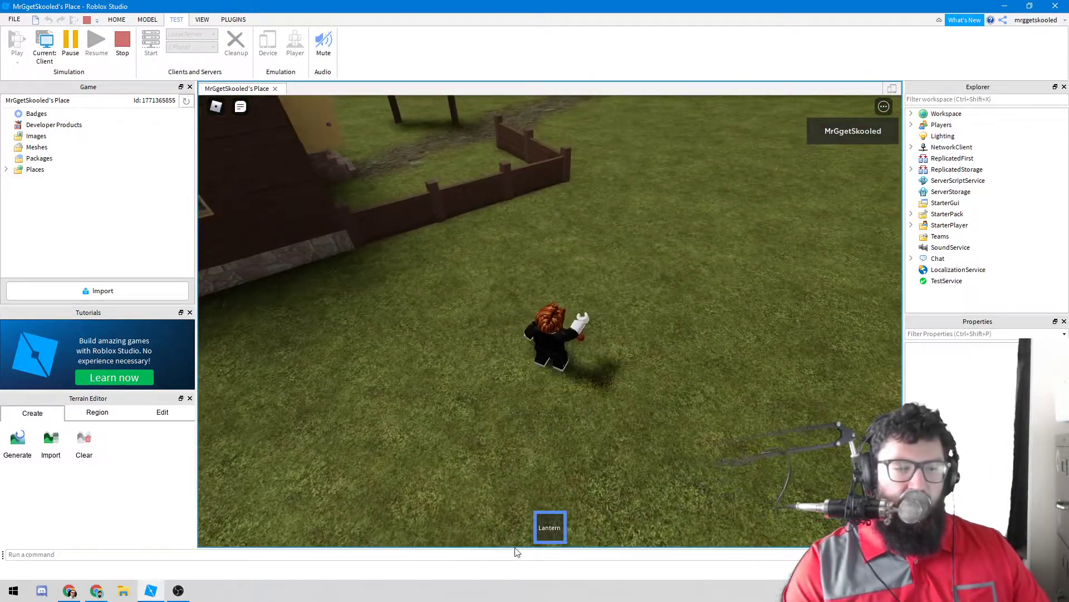
{"action": "left_click", "coordinate": [549, 529]}
{"action": "right_click", "coordinate": [615, 405]}
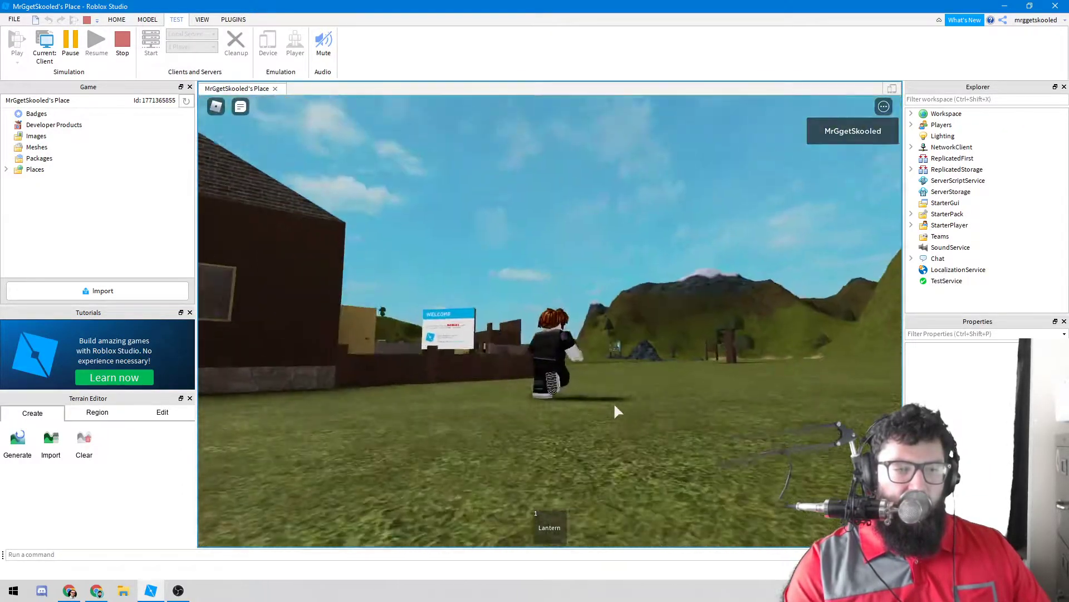
{"action": "key", "text": "w"}
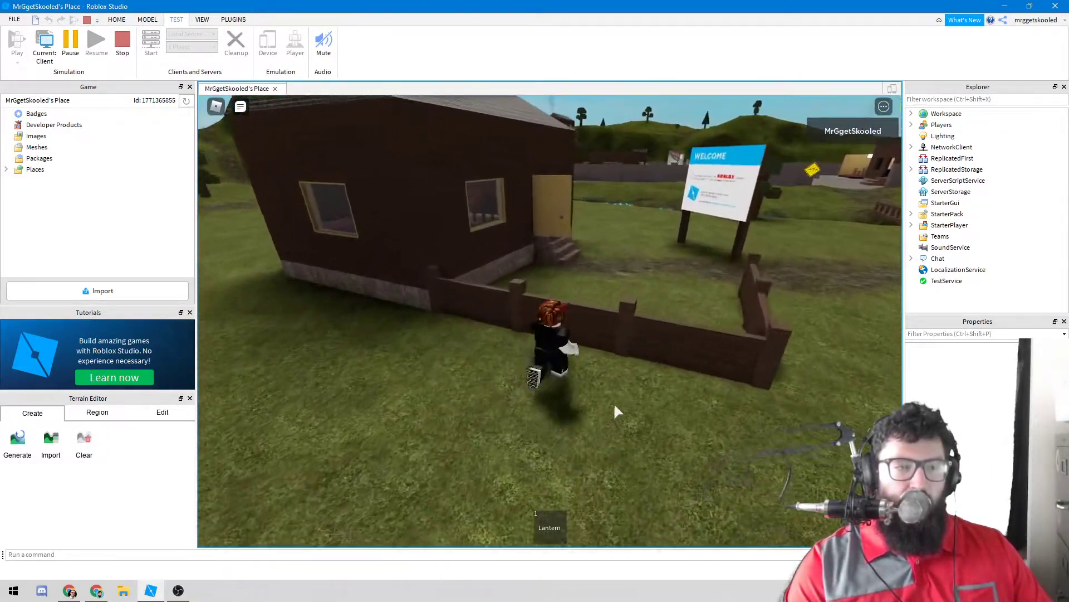
{"action": "key", "text": "space"}
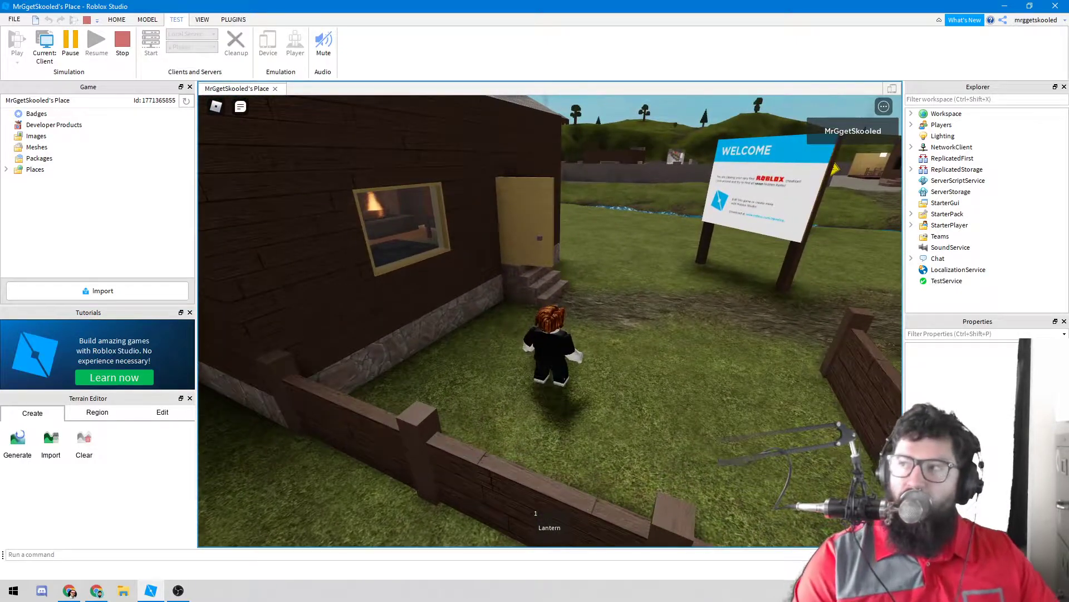
Switch to the Clever portal in the browser and open WeVideo from the Teacher Resources
{"action": "key", "text": "alt+Tab"}
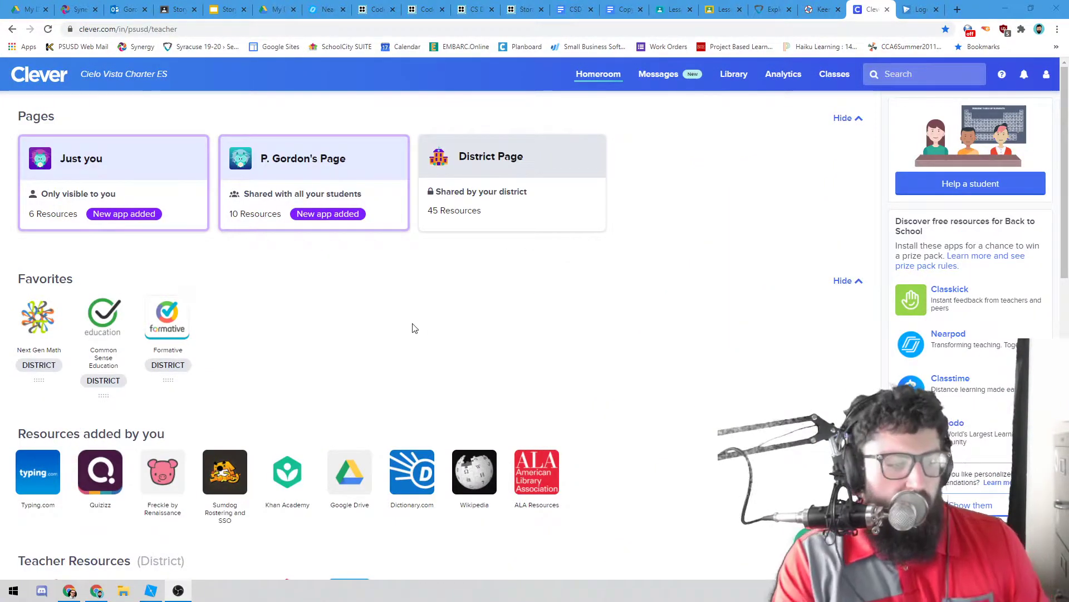
{"action": "scroll", "coordinate": [414, 328], "scroll_direction": "down", "scroll_amount": 5}
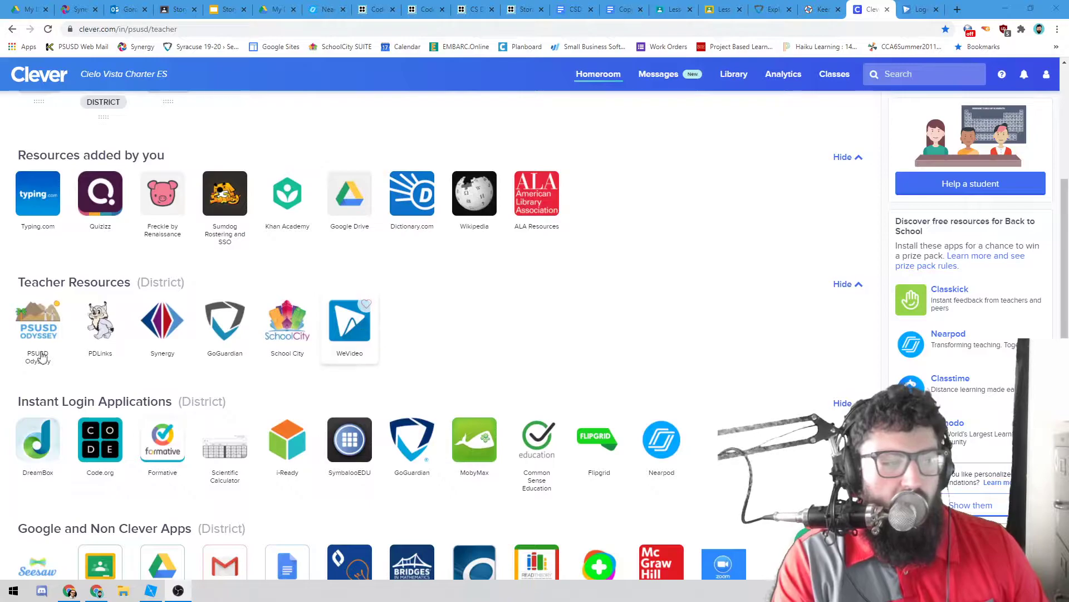
{"action": "left_click", "coordinate": [356, 336]}
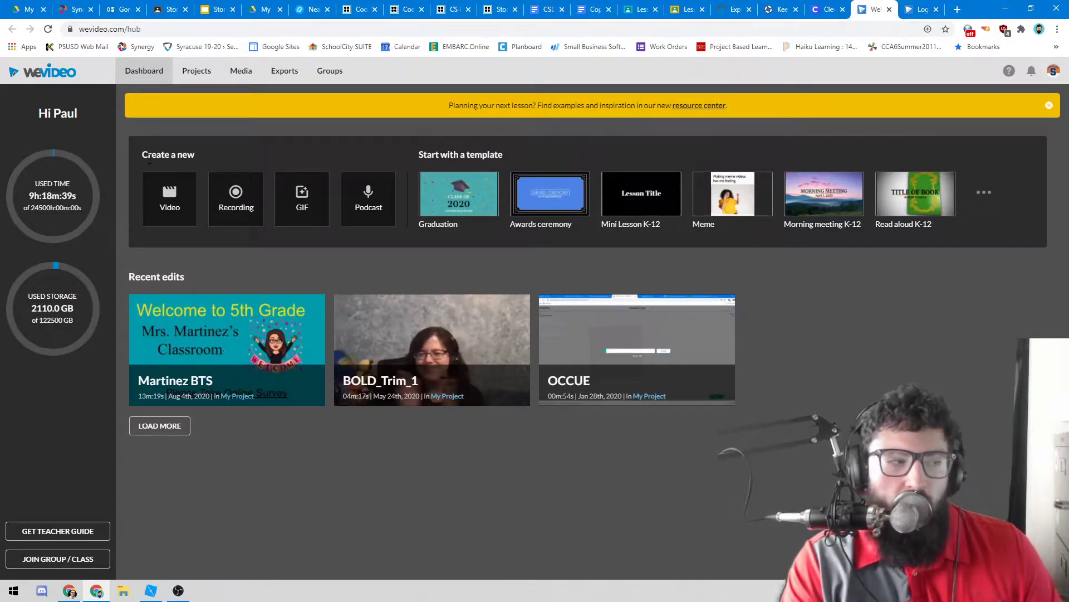
Create a new recording in WeVideo with Screen as the only recording source
{"action": "left_click", "coordinate": [236, 207]}
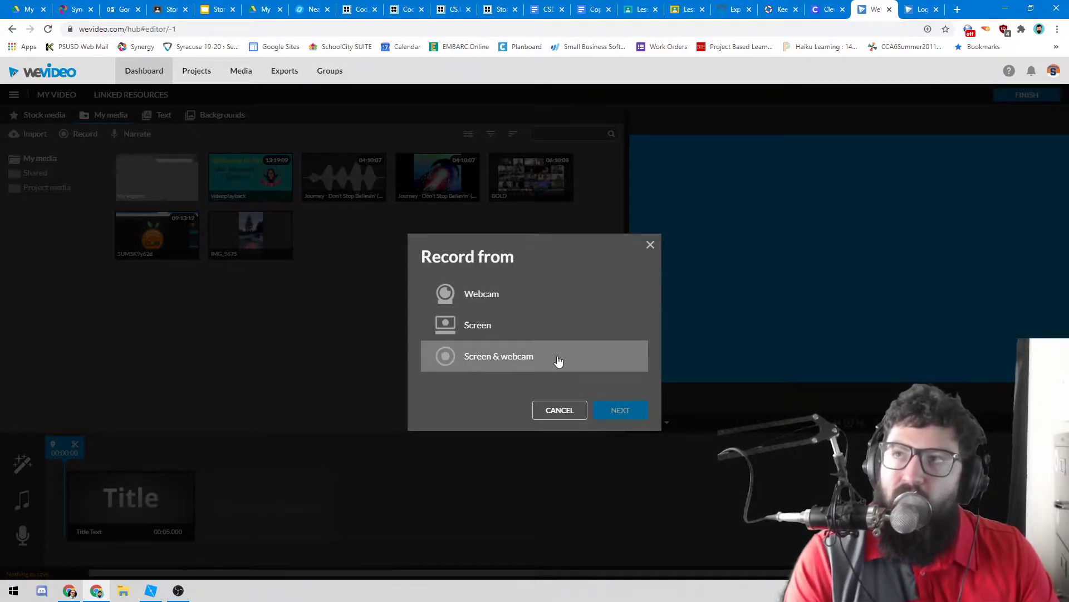
{"action": "left_click", "coordinate": [529, 329]}
{"action": "left_click", "coordinate": [620, 410]}
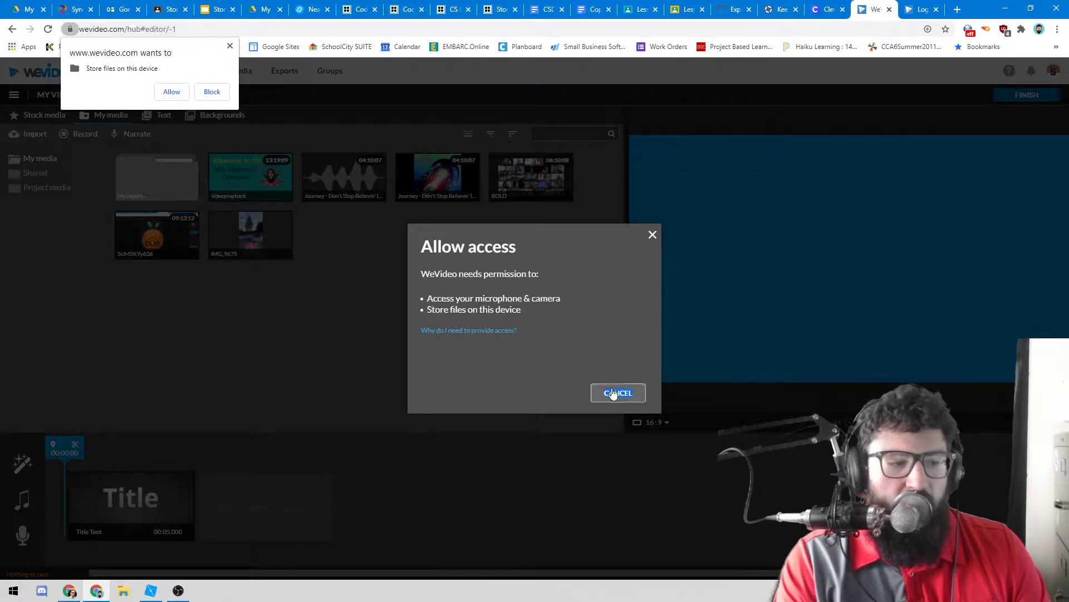
Allow WeVideo's access requests and accept the Default - Microphone (3- USB Audio CODEC) as the recording's audio source
{"action": "left_click", "coordinate": [175, 92]}
{"action": "left_click", "coordinate": [172, 92]}
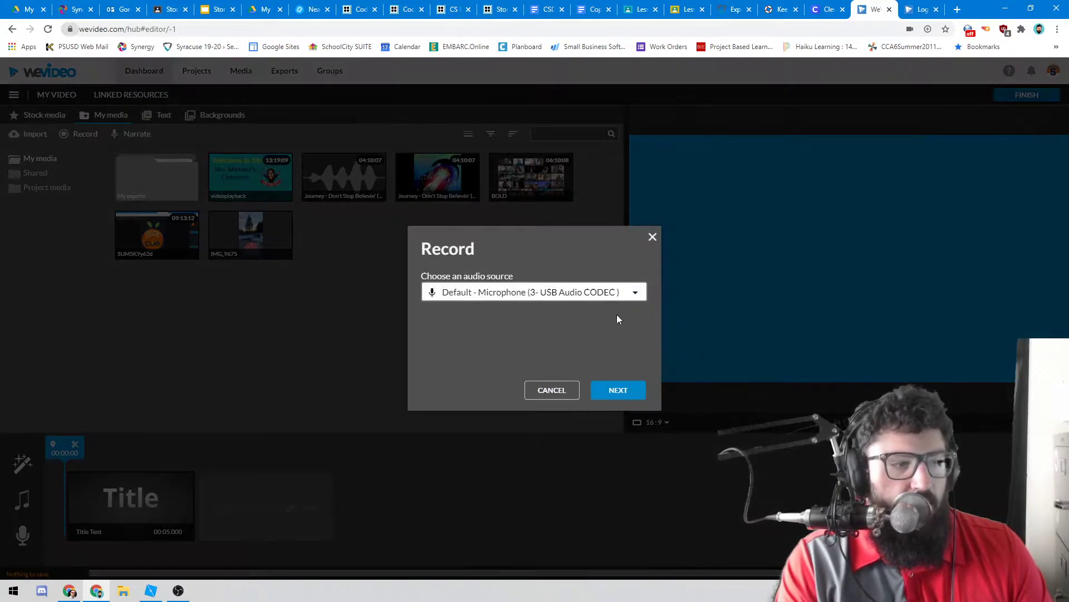
{"action": "left_click", "coordinate": [618, 391]}
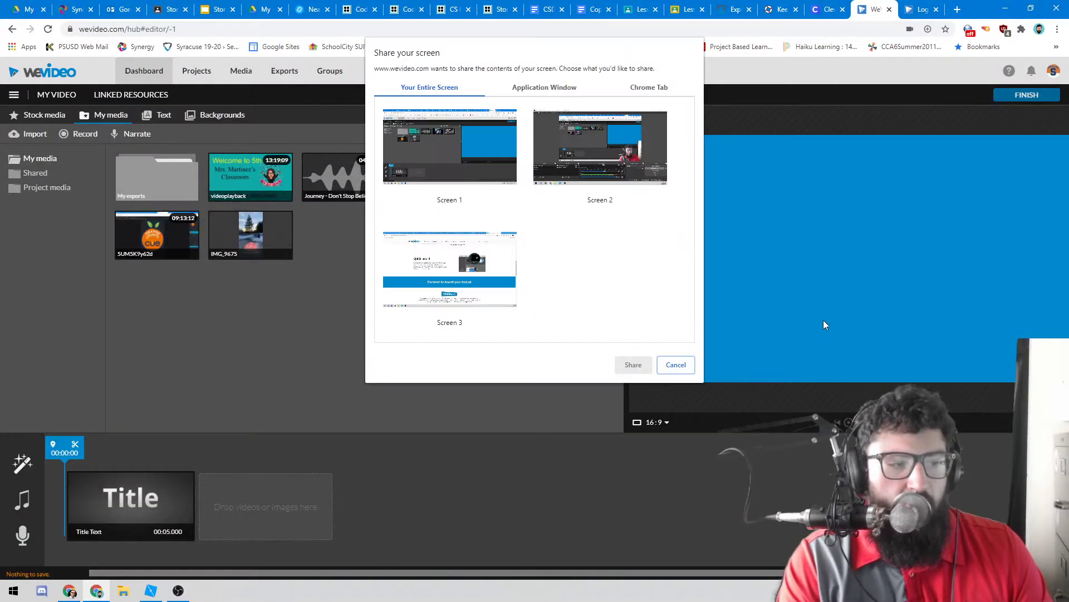
Share the entire Screen 1 with WeVideo to start the recording, and switch to Roblox Studio
{"action": "left_click", "coordinate": [477, 178]}
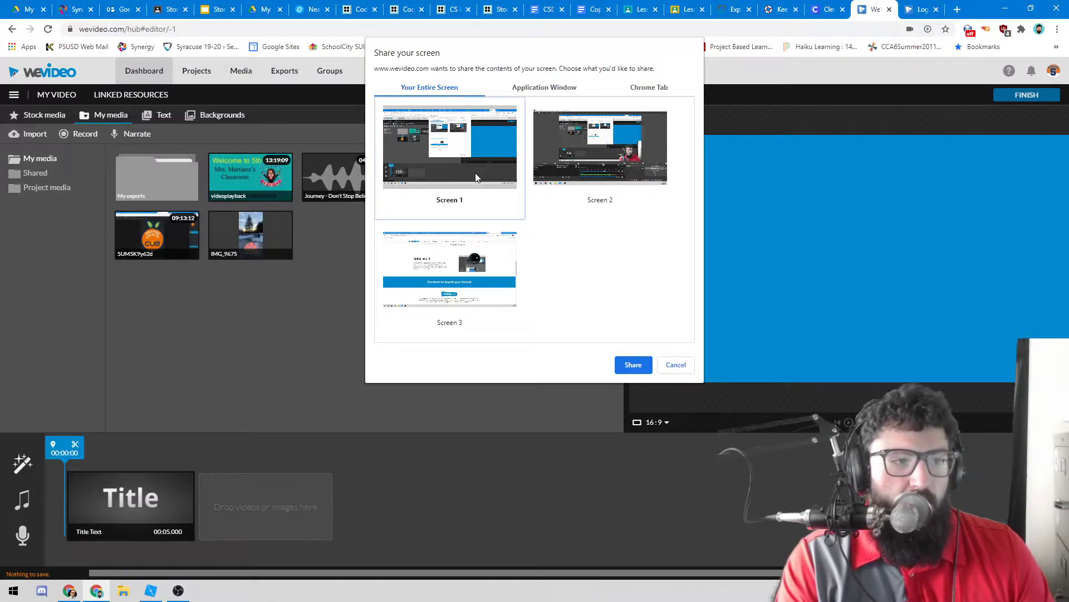
{"action": "left_click", "coordinate": [633, 366]}
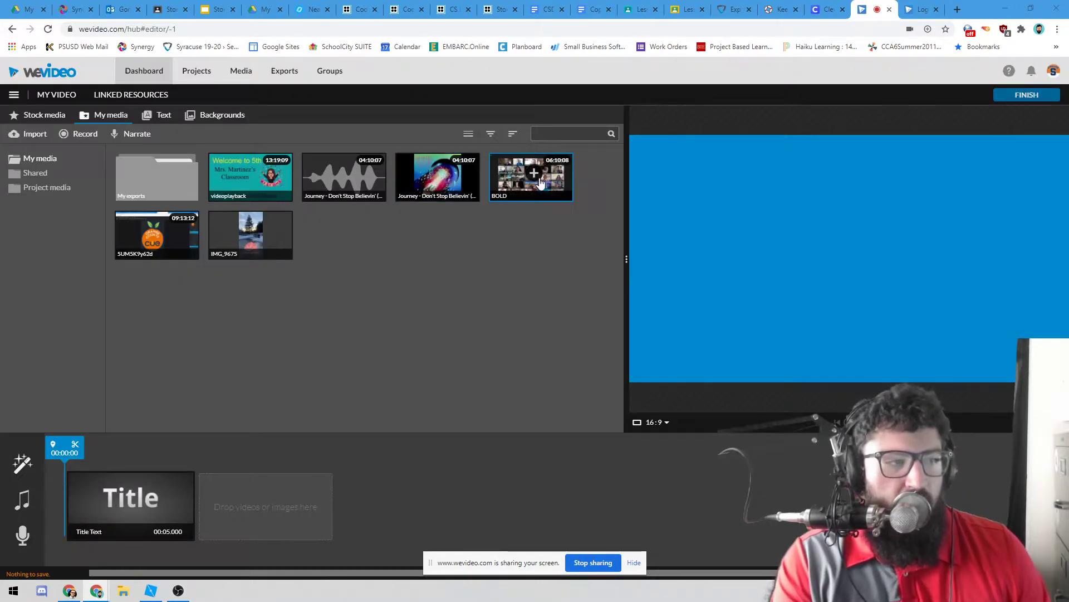
{"action": "left_click", "coordinate": [1006, 5]}
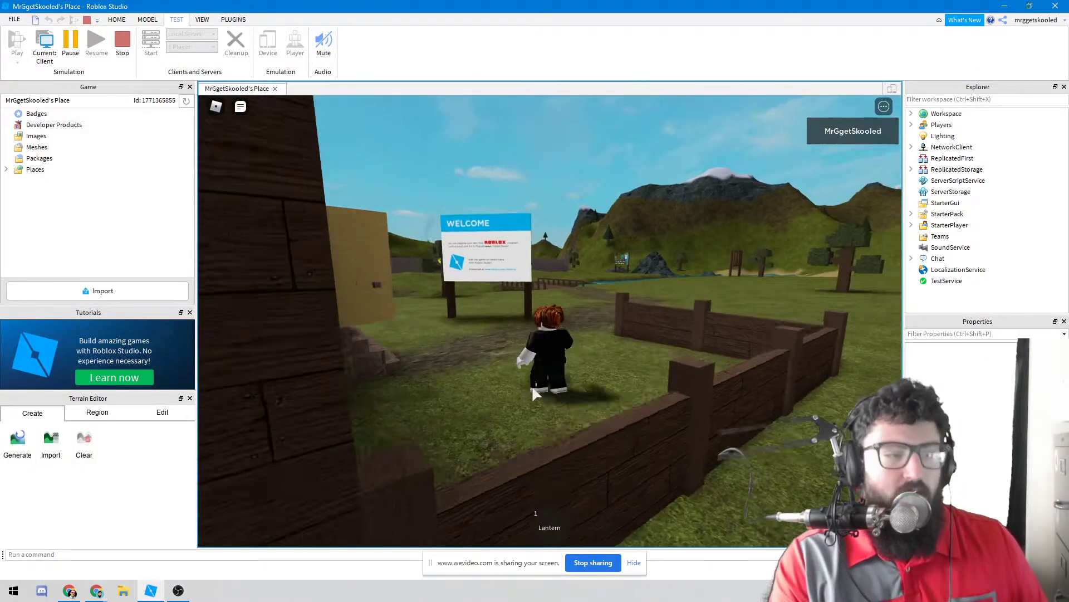
Run the avatar out of the cabin's front yard and around the surrounding field, turning the camera to capture varied angles
{"action": "key", "text": "w"}
{"action": "right_click", "coordinate": [497, 394]}
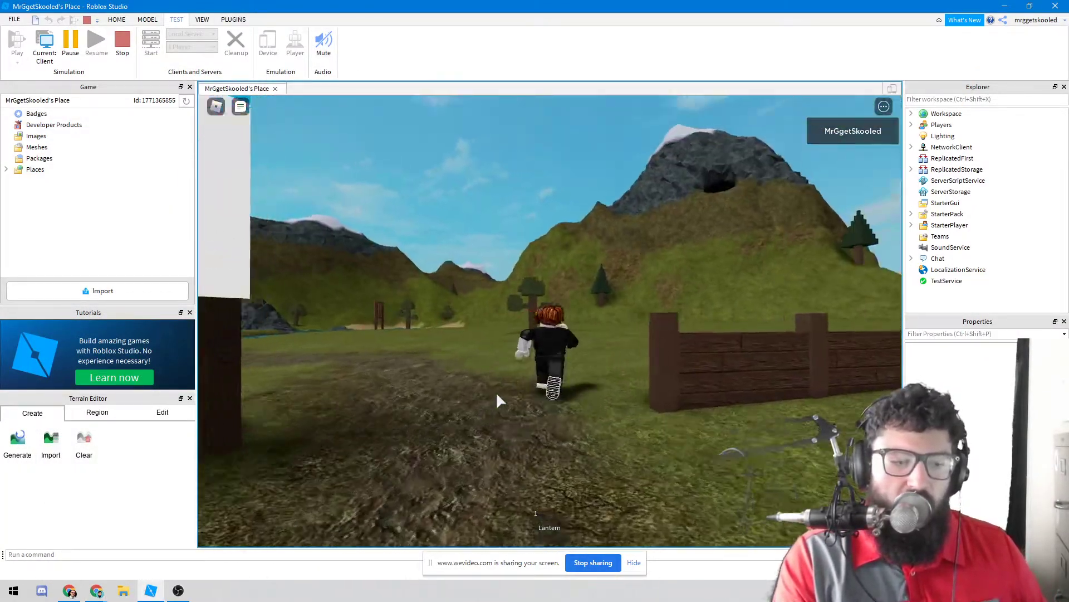
{"action": "key", "text": "w"}
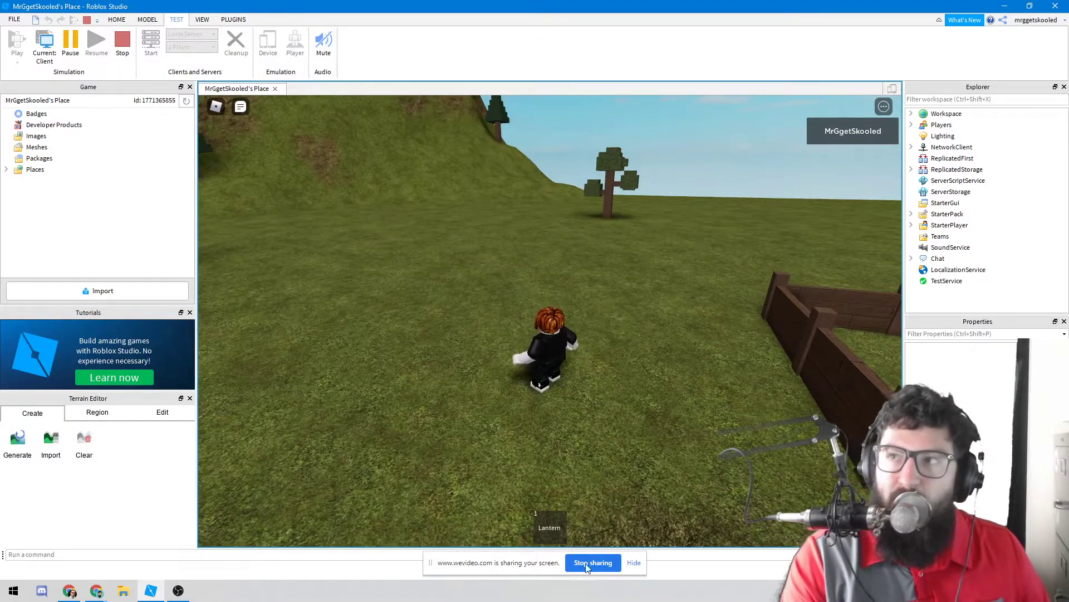
{"action": "key", "text": "a"}
{"action": "key", "text": "w"}
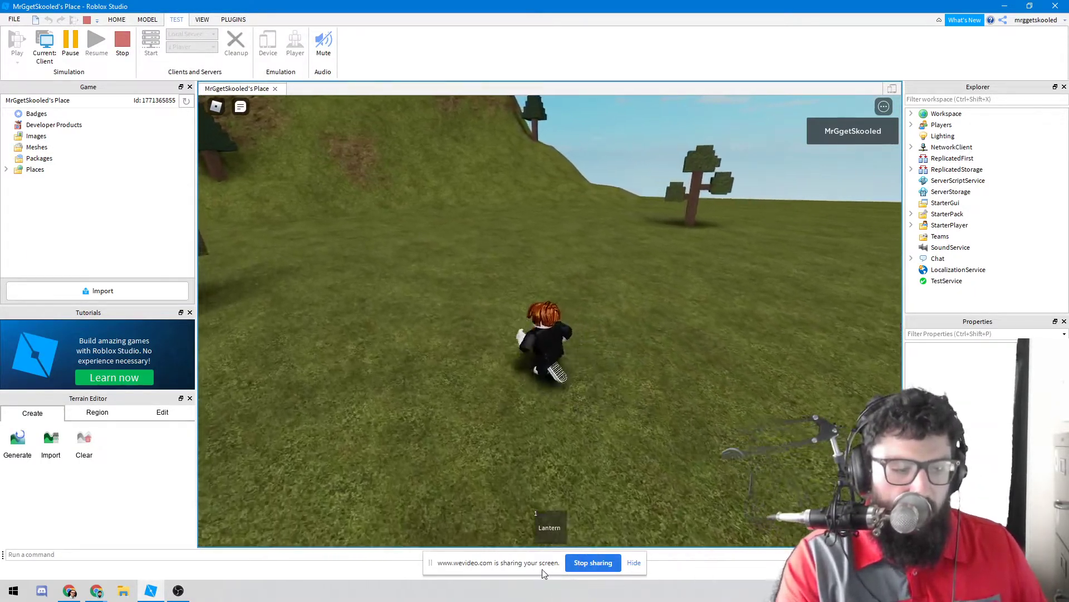
{"action": "key", "text": "w"}
{"action": "right_click", "coordinate": [561, 339]}
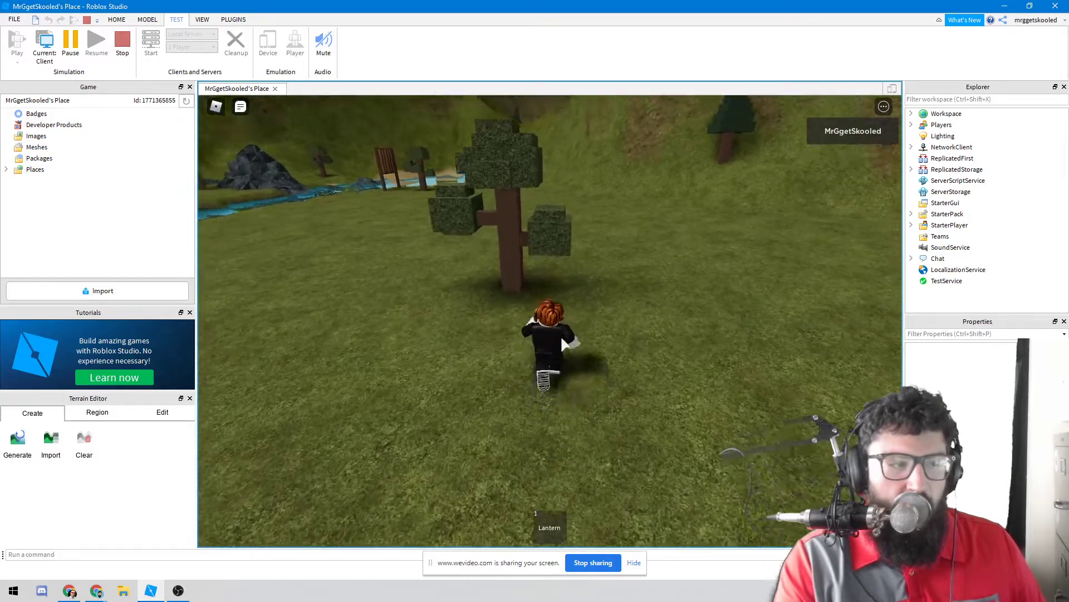
{"action": "key", "text": "w"}
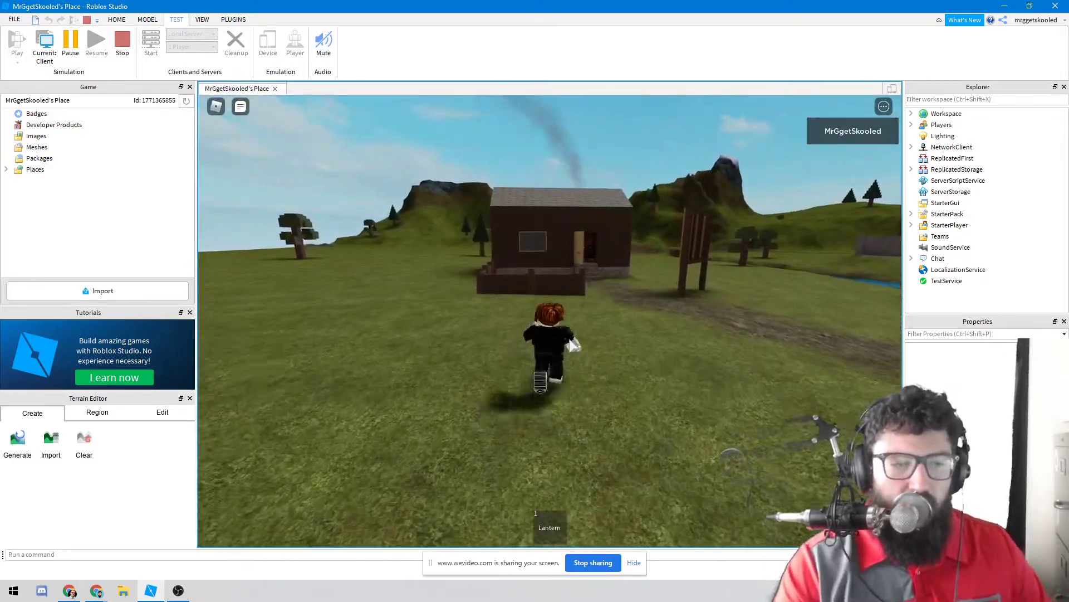
{"action": "key", "text": "w"}
{"action": "right_click", "coordinate": [614, 350]}
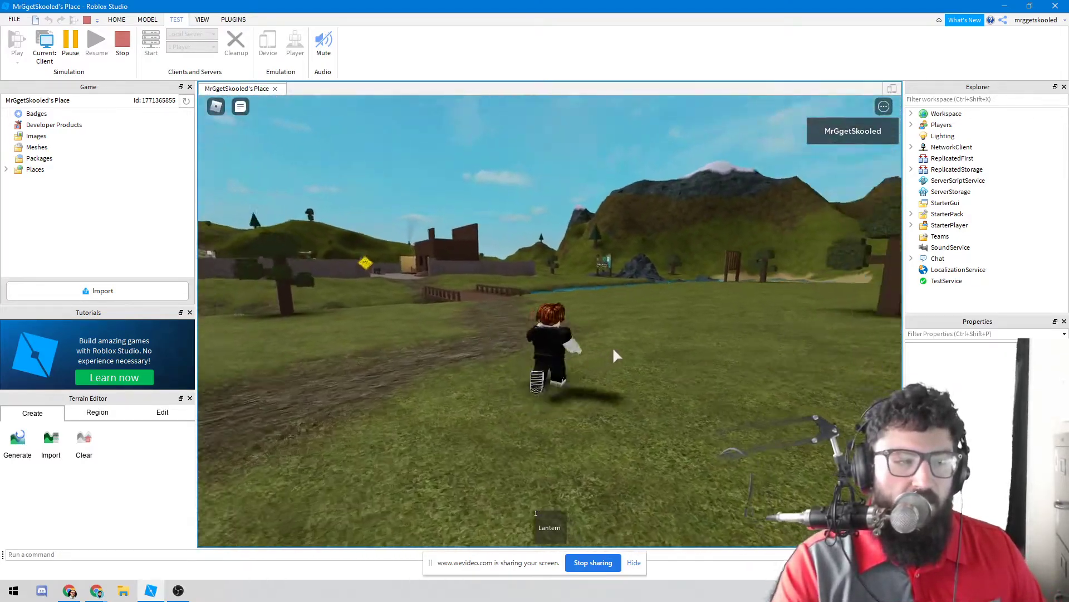
{"action": "key", "text": "w"}
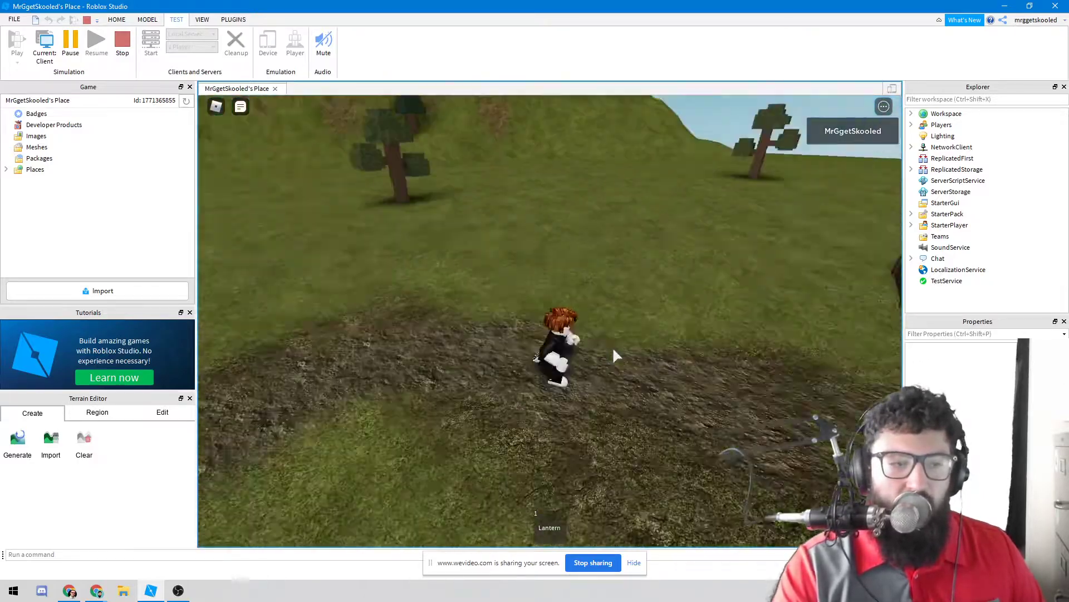
Run the avatar along the dirt path into the cabin and seat it in the chair facing the fireplace
{"action": "key", "text": "w"}
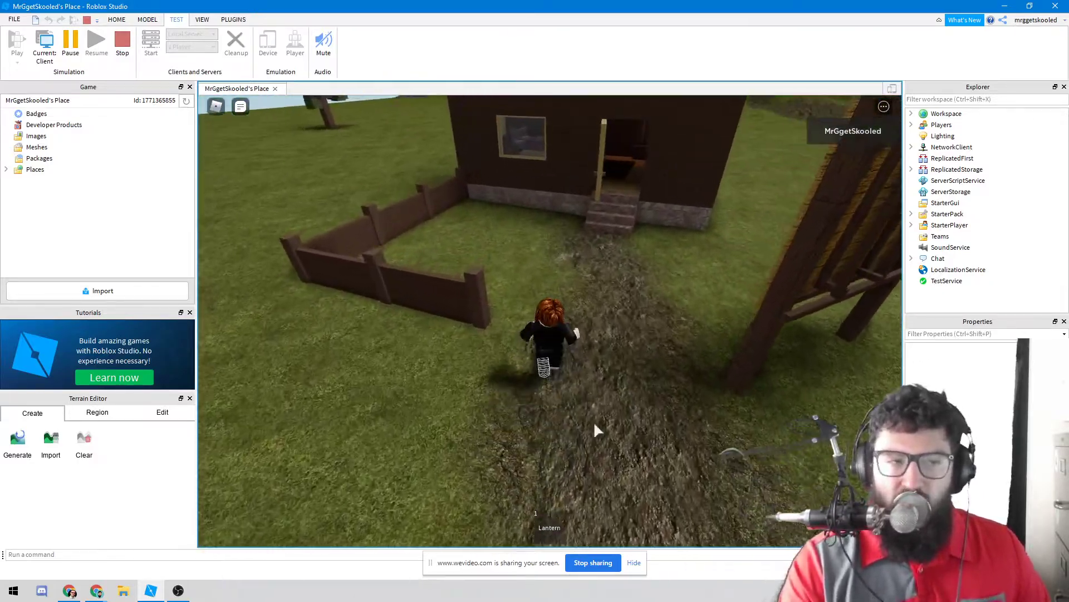
{"action": "key", "text": "w"}
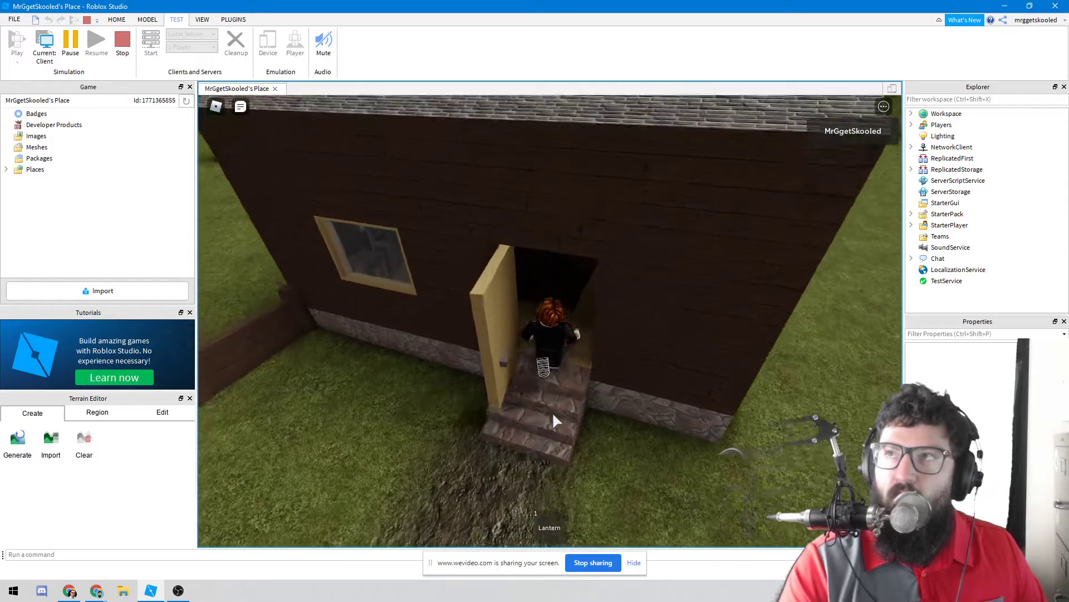
{"action": "key", "text": "w"}
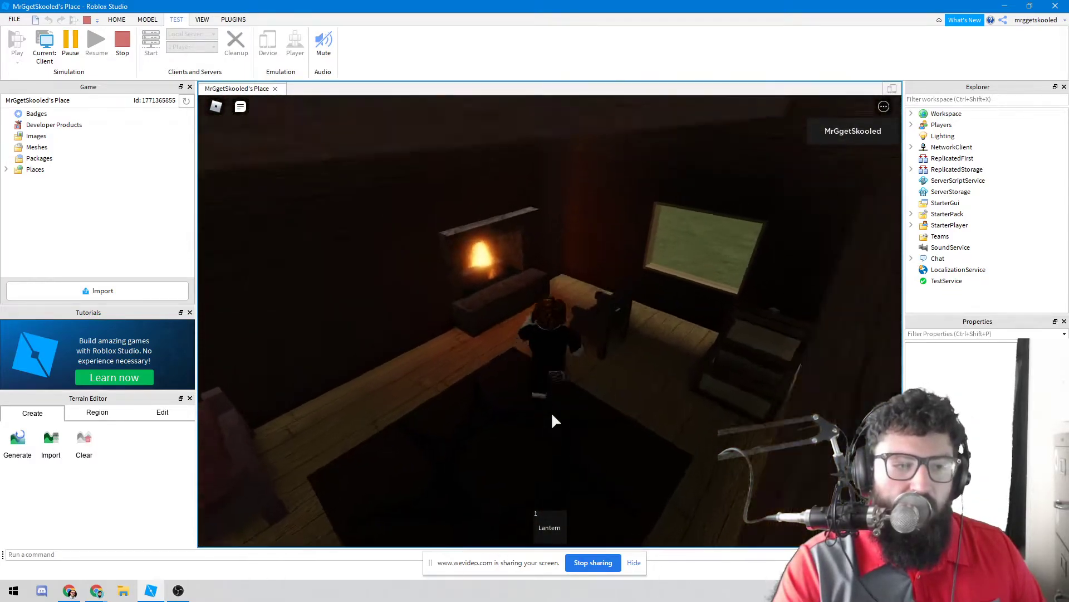
{"action": "key", "text": "w"}
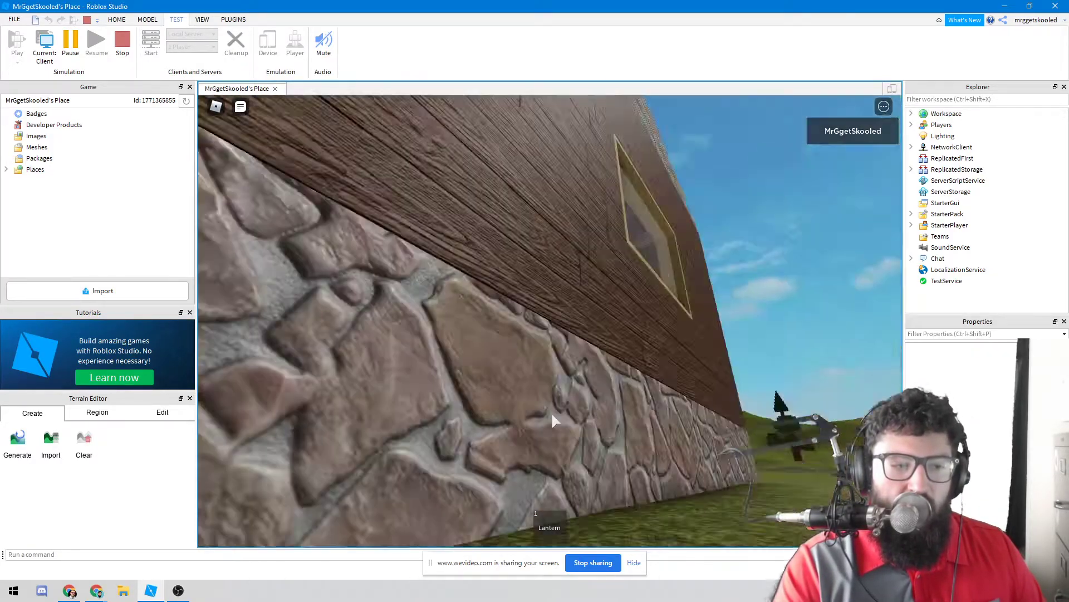
{"action": "right_click", "coordinate": [551, 412]}
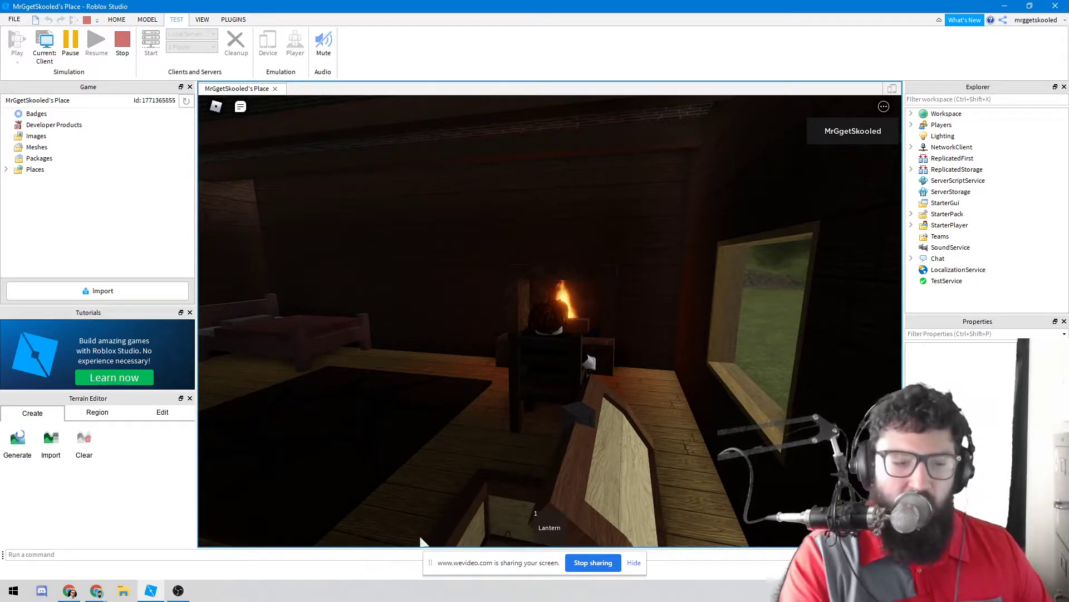
Stop sharing the screen to end the recording, and return to WeVideo in the browser
{"action": "left_click", "coordinate": [592, 569]}
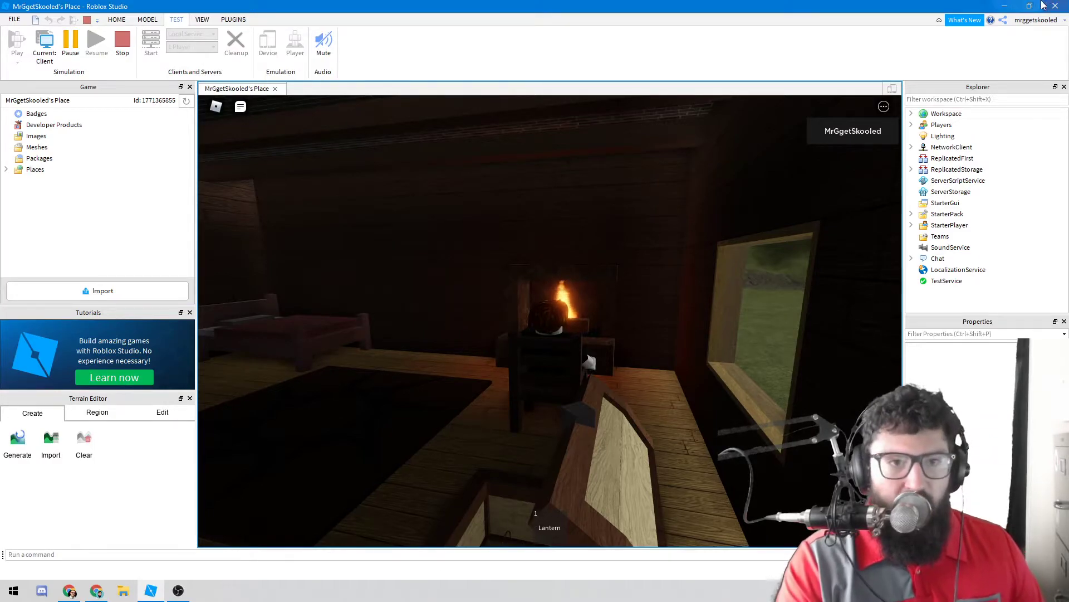
{"action": "left_click", "coordinate": [1004, 6]}
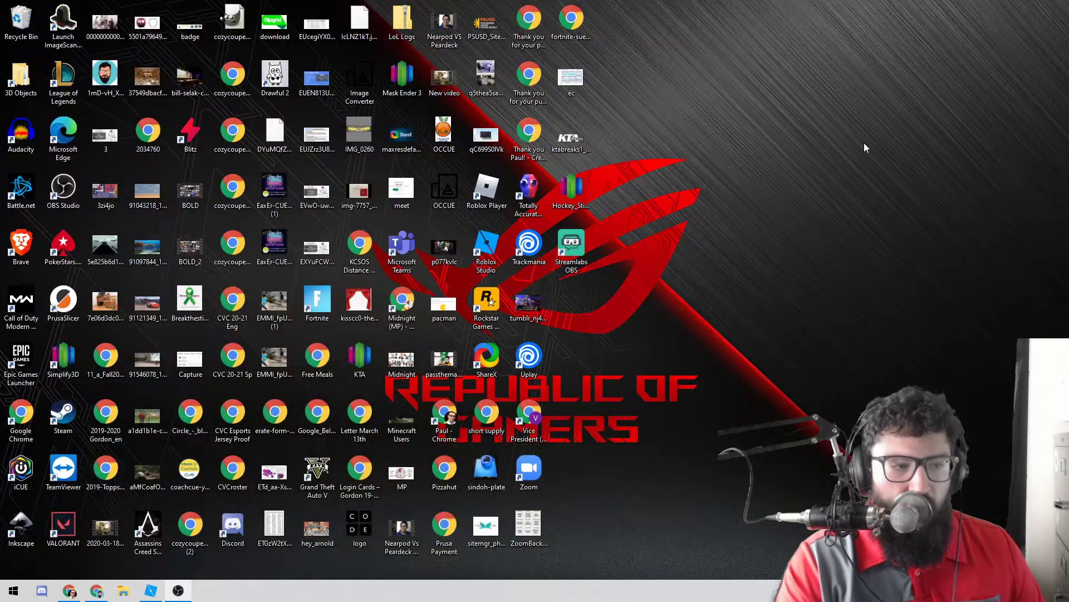
{"action": "left_click", "coordinate": [97, 591]}
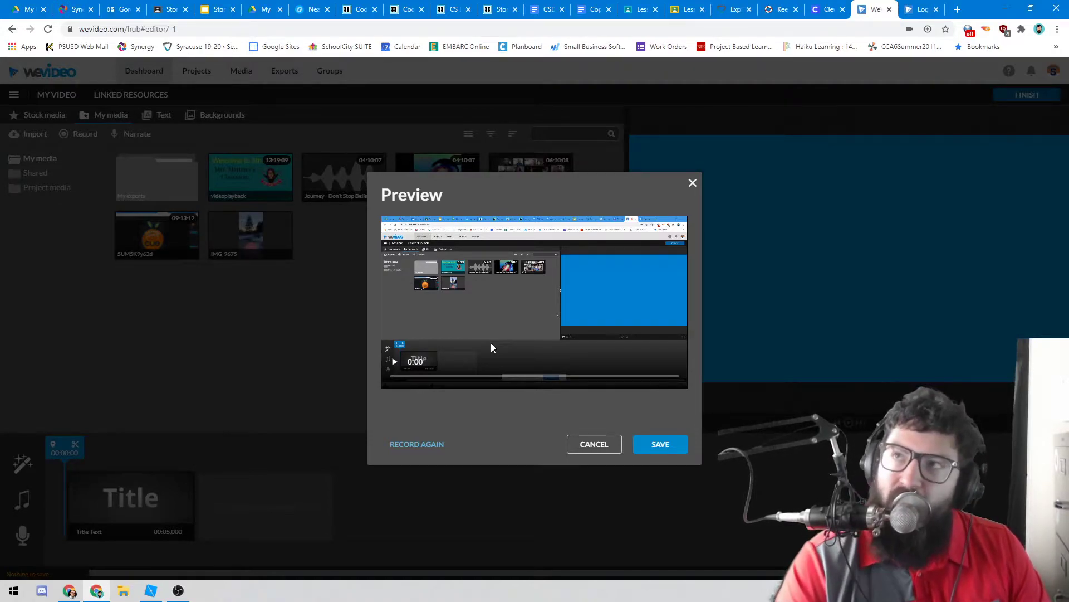
Check the first seconds of the recording in the preview, and save it to the WeVideo project
{"action": "left_click", "coordinate": [396, 364]}
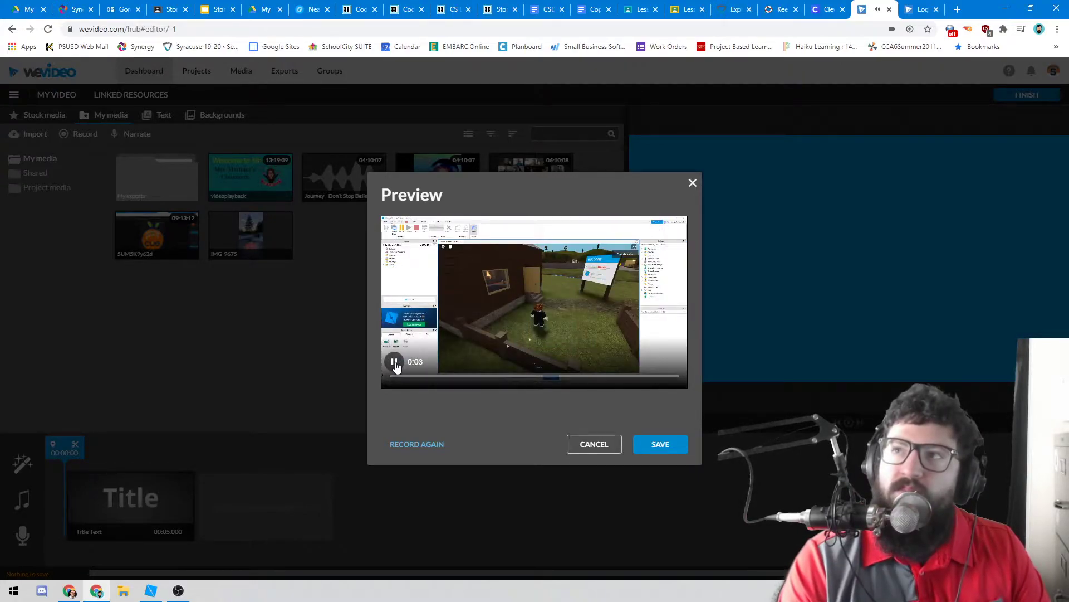
{"action": "left_click", "coordinate": [395, 362]}
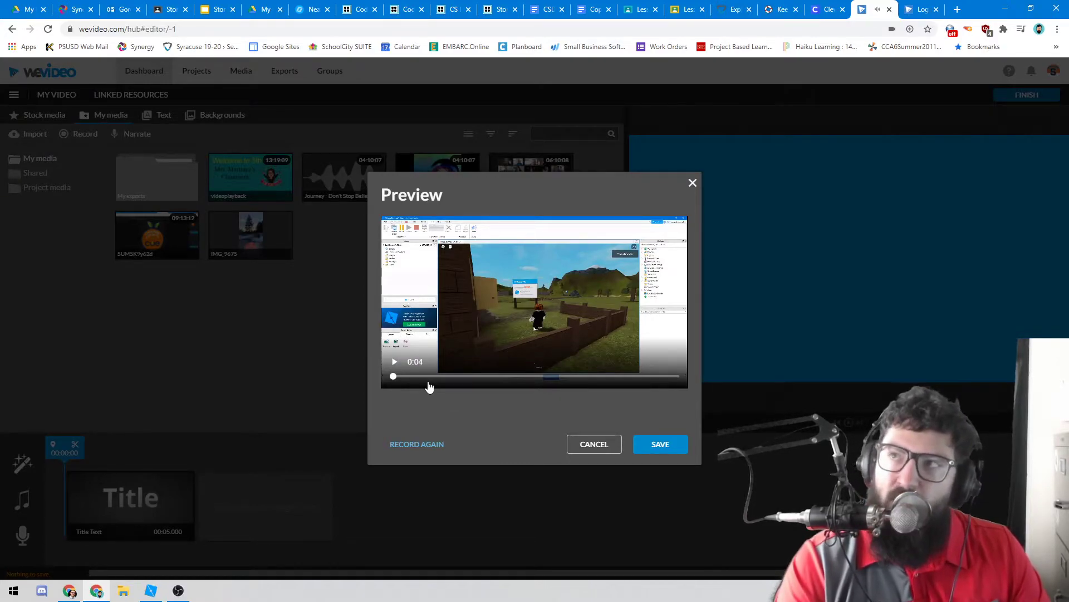
{"action": "left_click", "coordinate": [649, 440]}
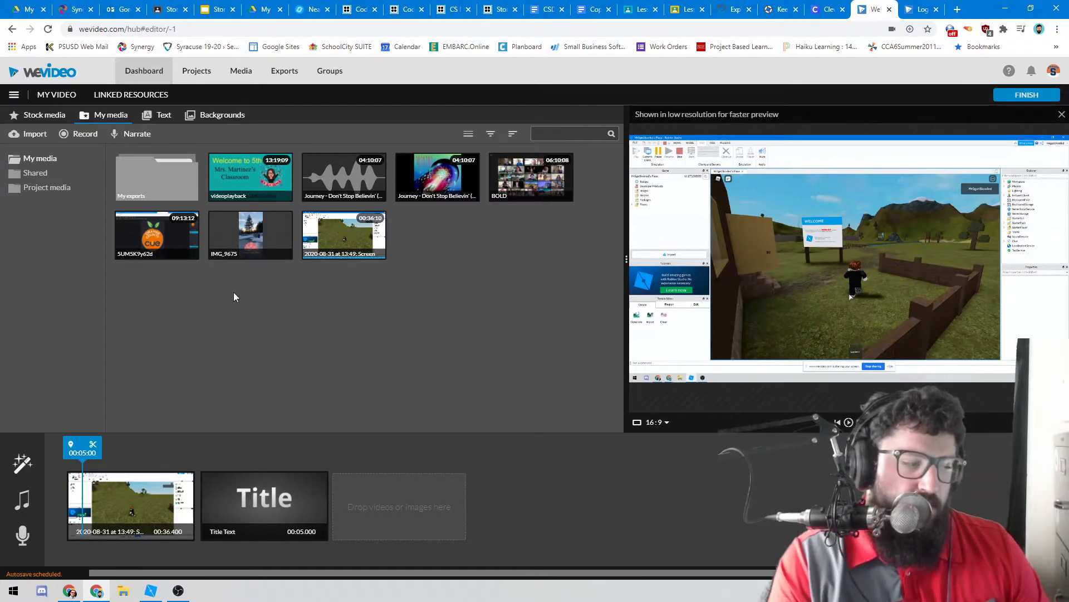
{"action": "left_click", "coordinate": [157, 493]}
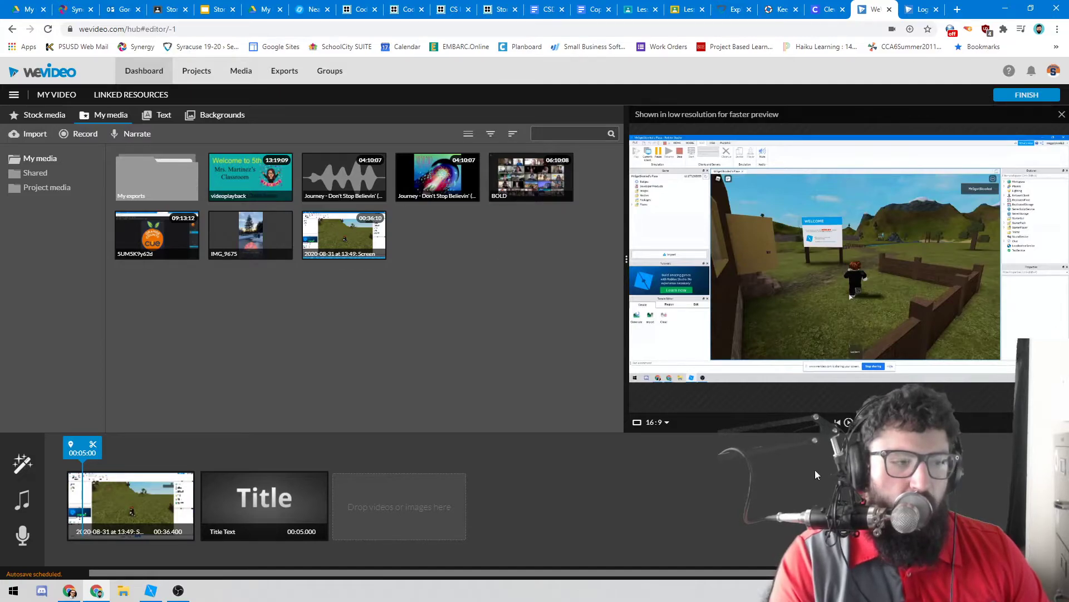